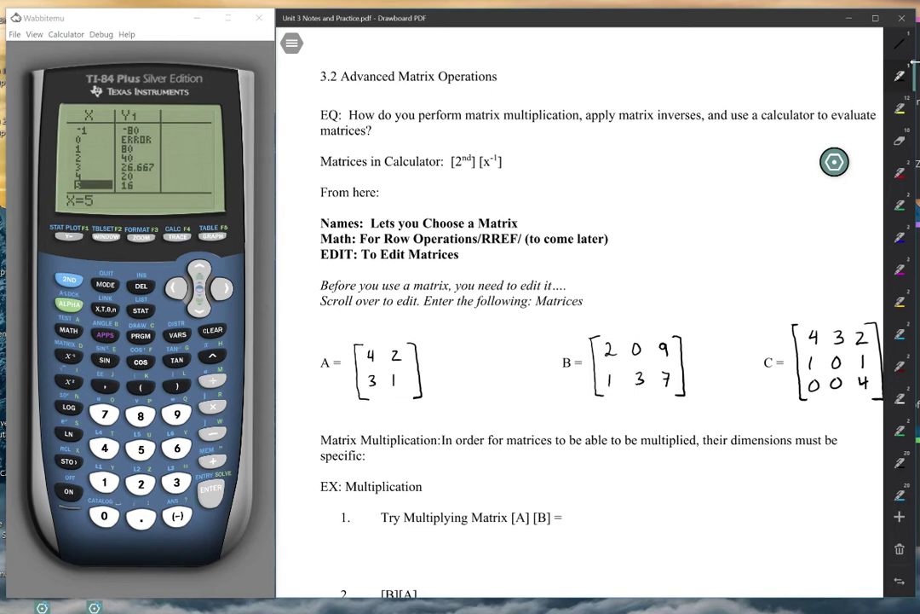
Clear the Y1 equation on the calculator and return to its home screen
{"action": "scroll", "coordinate": [579, 311], "scroll_direction": "up", "scroll_amount": 3}
{"action": "scroll", "coordinate": [580, 311], "scroll_direction": "down", "scroll_amount": 3}
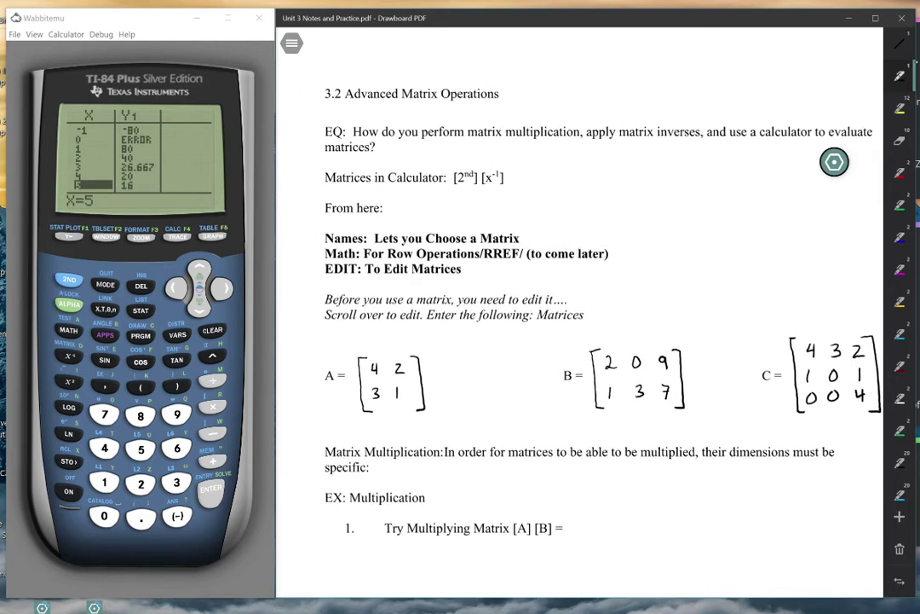
{"action": "left_click_drag", "start_coordinate": [596, 214], "coordinate": [577, 196]}
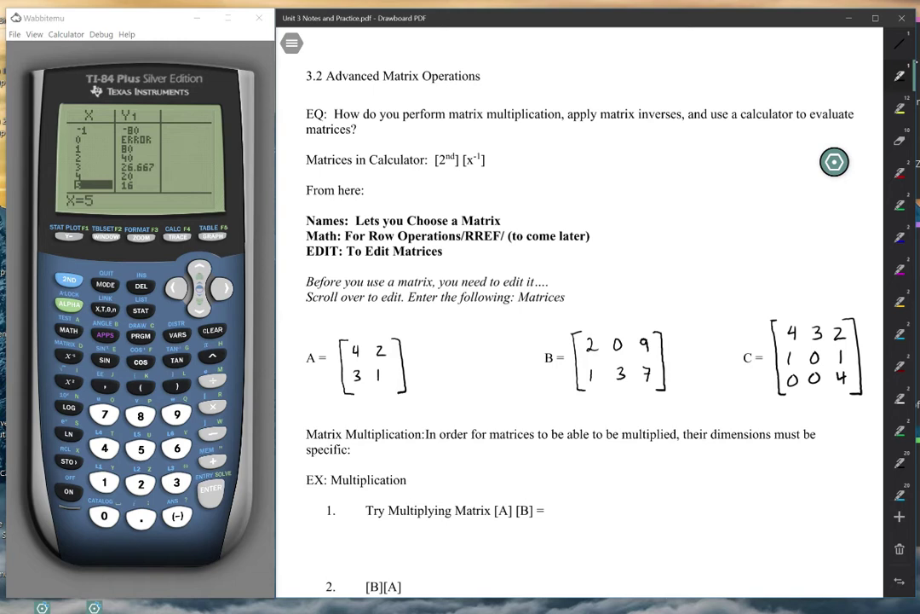
{"action": "left_click", "coordinate": [69, 489]}
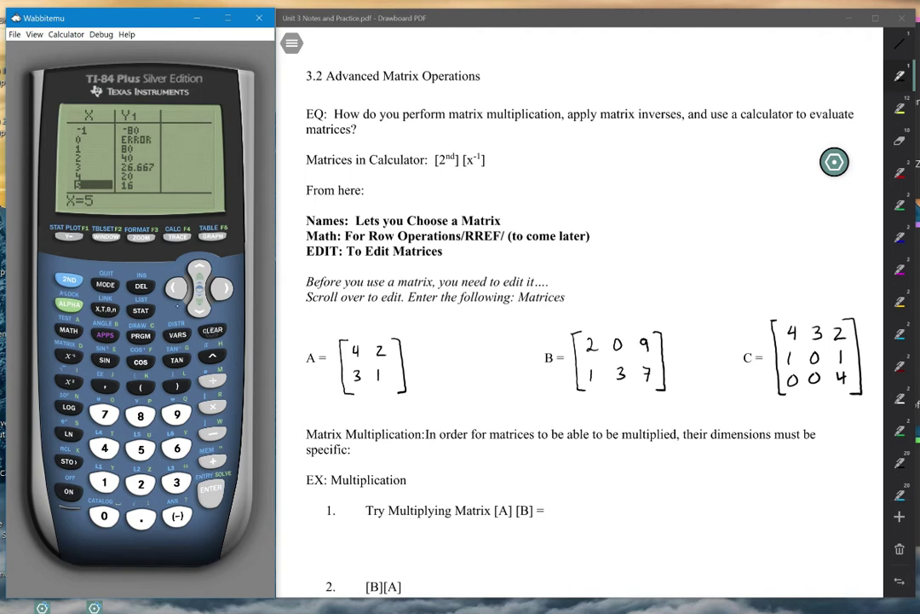
{"action": "left_click", "coordinate": [69, 236]}
{"action": "left_click", "coordinate": [211, 330]}
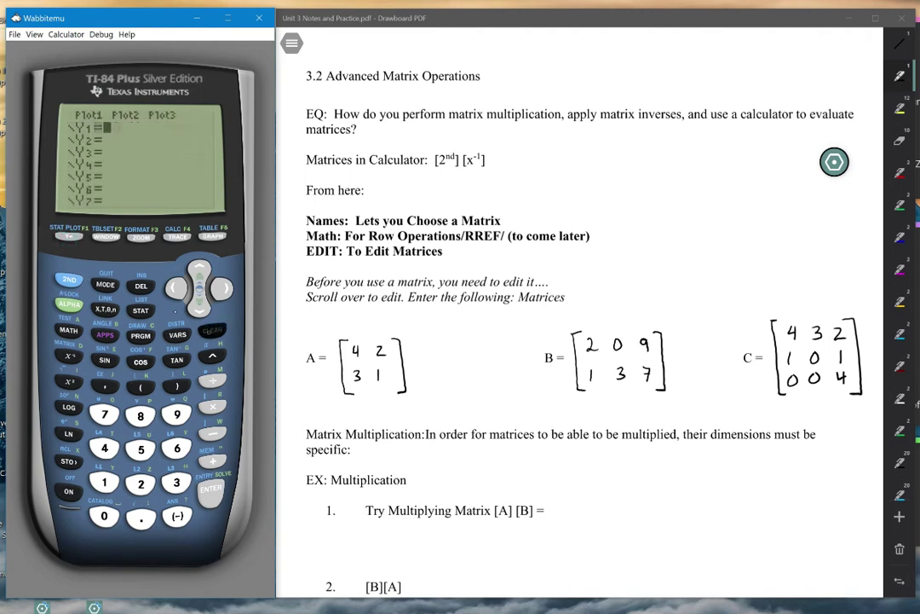
{"action": "left_click", "coordinate": [105, 284]}
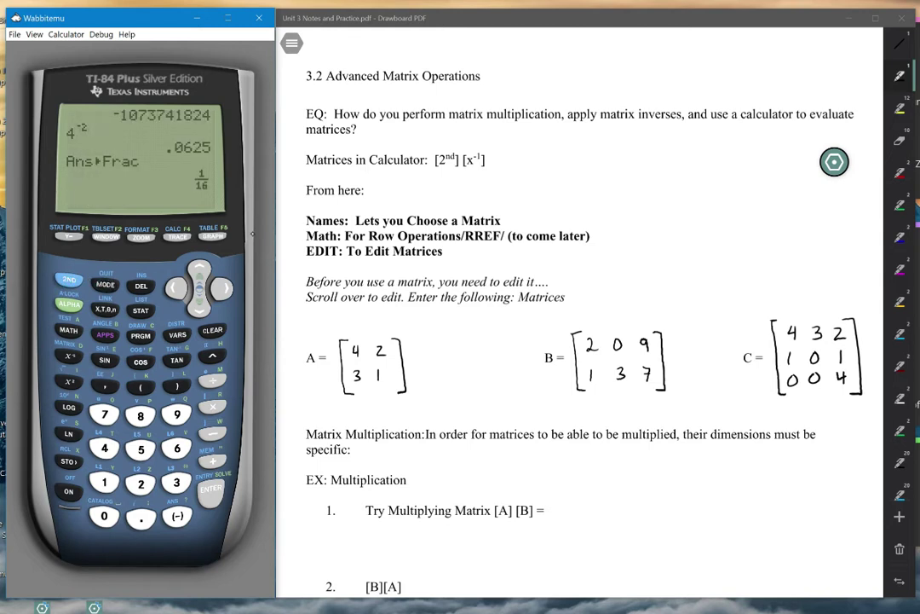
Underline "Calculator" with a smiley in the notes and open the calculator's list of matrices to edit
{"action": "mouse_move", "coordinate": [370, 170]}
{"action": "left_mouse_down"}
{"action": "mouse_move", "coordinate": [423, 171]}
{"action": "mouse_move", "coordinate": [392, 183]}
{"action": "mouse_move", "coordinate": [400, 178]}
{"action": "left_mouse_up"}
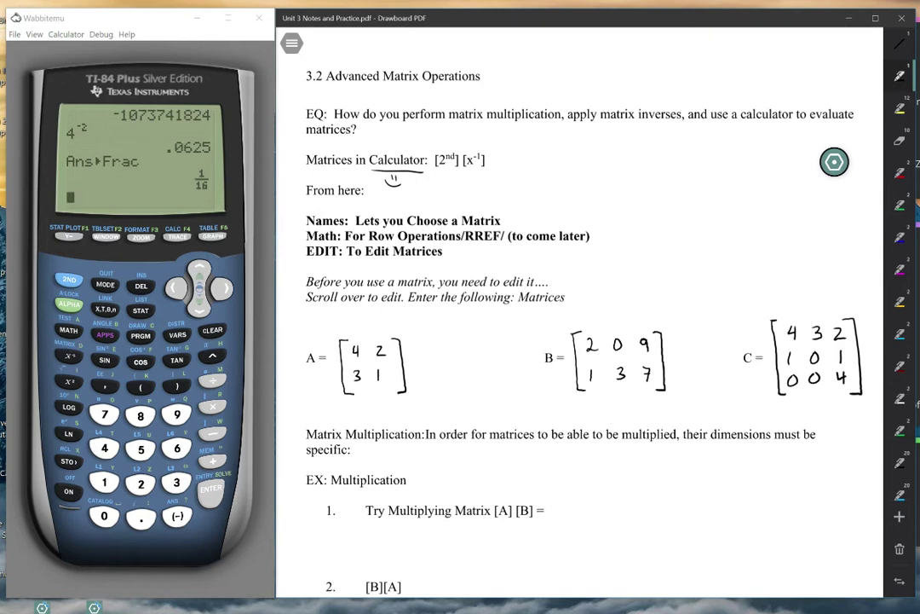
{"action": "left_click", "coordinate": [71, 279]}
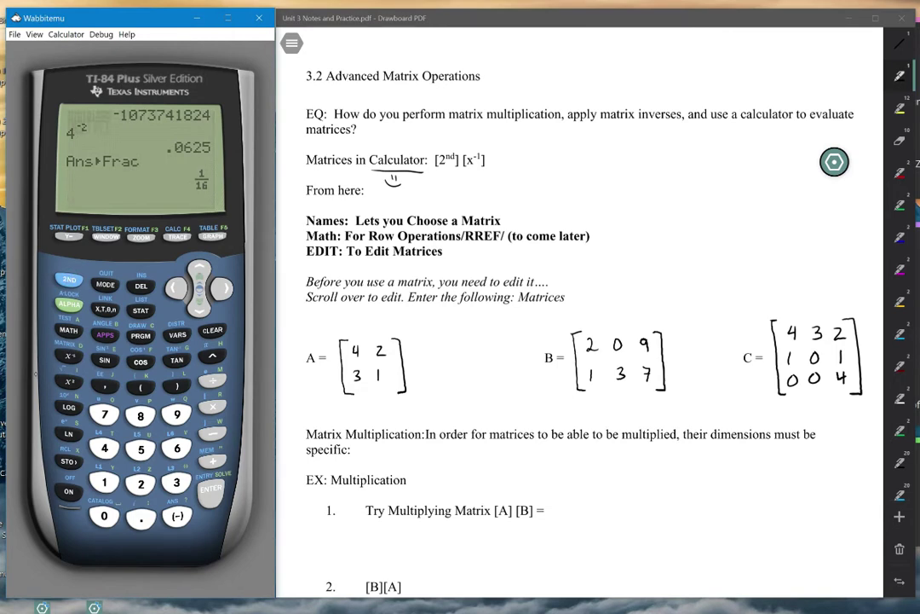
{"action": "left_click", "coordinate": [69, 356]}
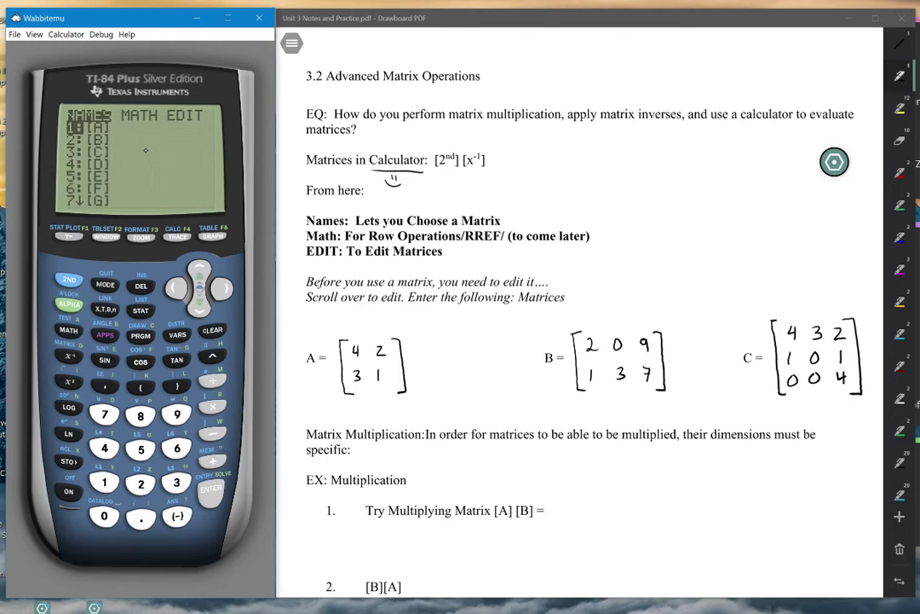
{"action": "key", "text": "Right"}
{"action": "key", "text": "Right"}
Handwrite "→ Edit" beside "From here:" in the notes and open matrix [A] for editing on the calculator
{"action": "left_click_drag", "start_coordinate": [378, 192], "coordinate": [407, 199]}
{"action": "left_click_drag", "start_coordinate": [400, 195], "coordinate": [426, 198]}
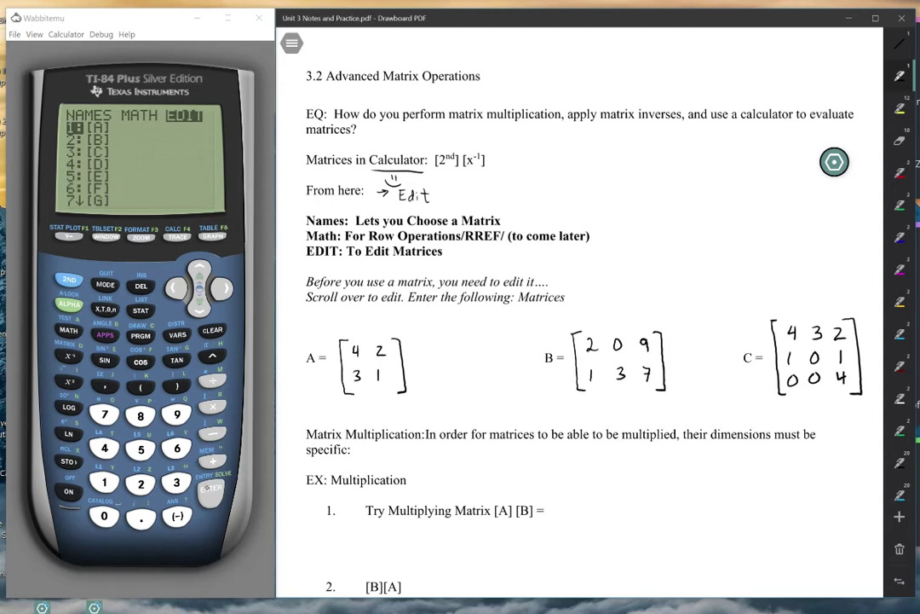
{"action": "left_click", "coordinate": [174, 413]}
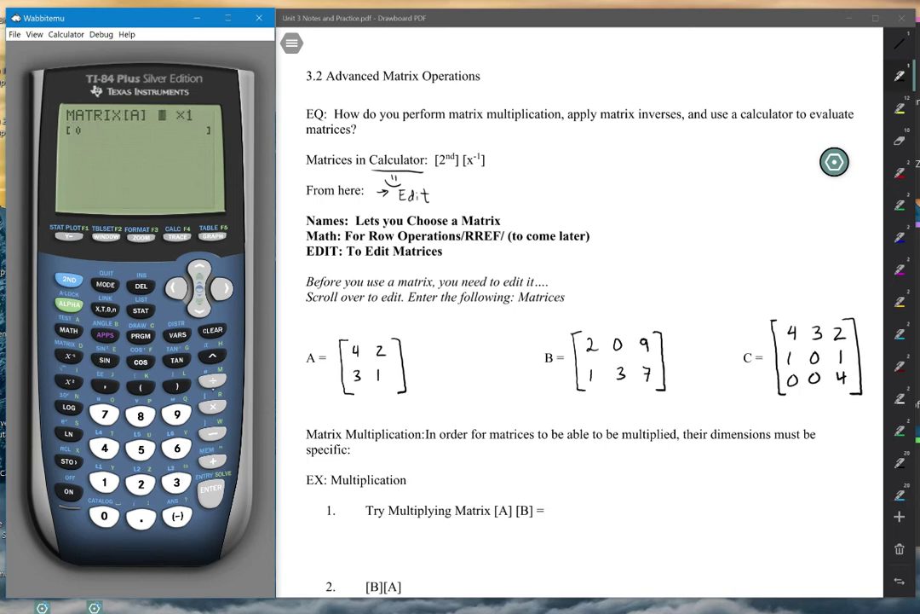
Double-underline the A label and write "2 x 2" in blue below matrix A in the notes
{"action": "scroll", "coordinate": [580, 341], "scroll_direction": "down", "scroll_amount": 1}
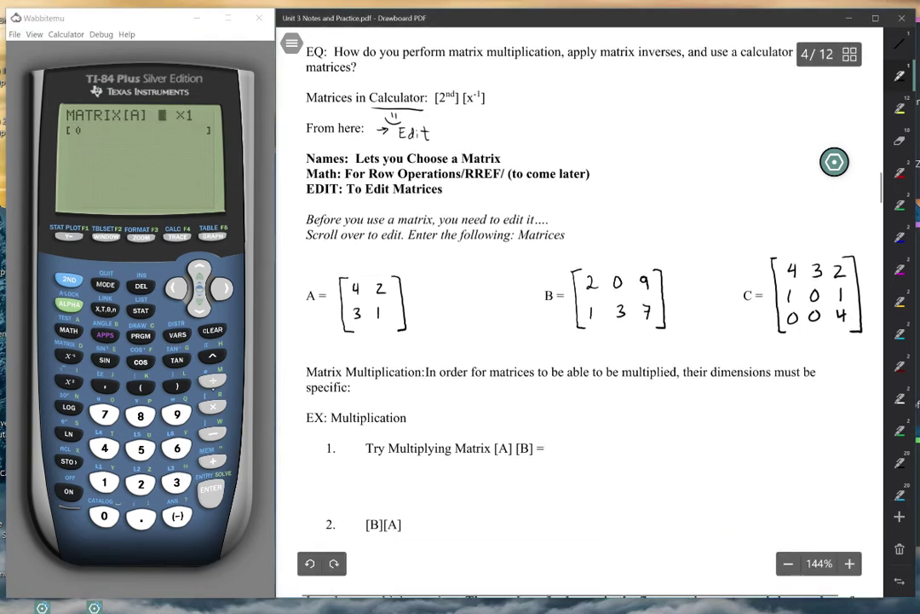
{"action": "scroll", "coordinate": [579, 324], "scroll_direction": "down", "scroll_amount": 3}
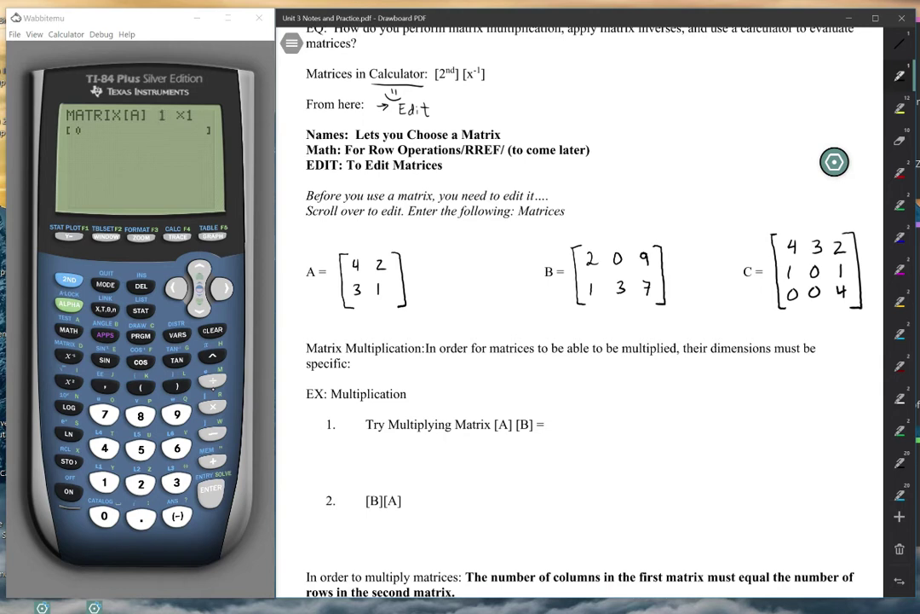
{"action": "left_click", "coordinate": [900, 237]}
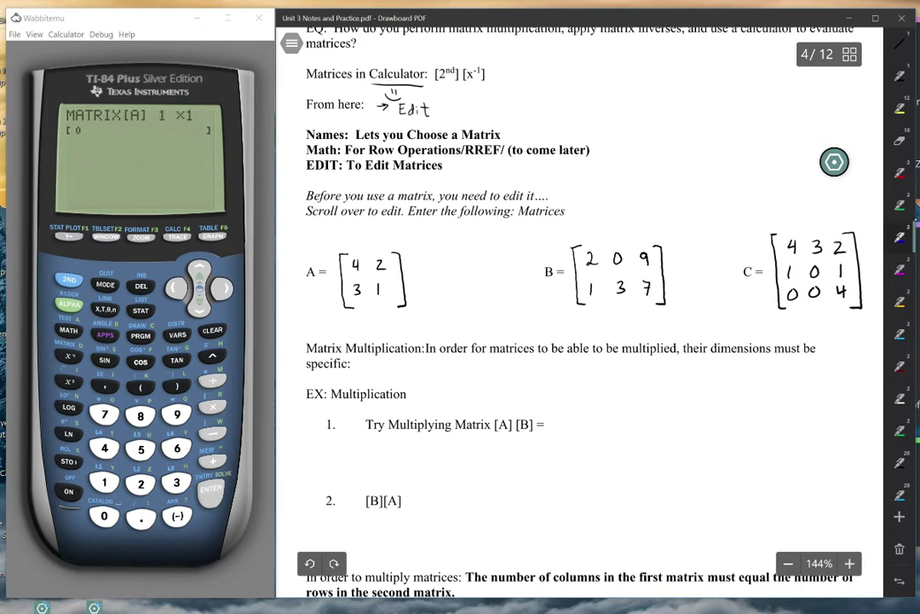
{"action": "left_click_drag", "start_coordinate": [305, 279], "coordinate": [316, 282]}
{"action": "left_click_drag", "start_coordinate": [354, 319], "coordinate": [395, 326]}
Set the dimensions of matrix [A] on the calculator to 2 × 2
{"action": "left_click", "coordinate": [142, 488]}
{"action": "key", "text": "Return"}
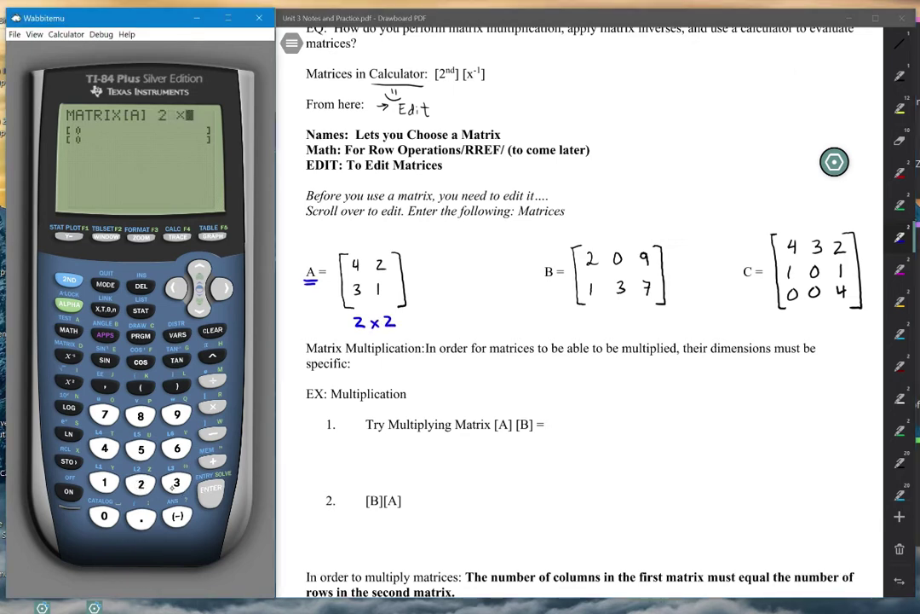
{"action": "type", "text": "2"}
{"action": "key", "text": "Return"}
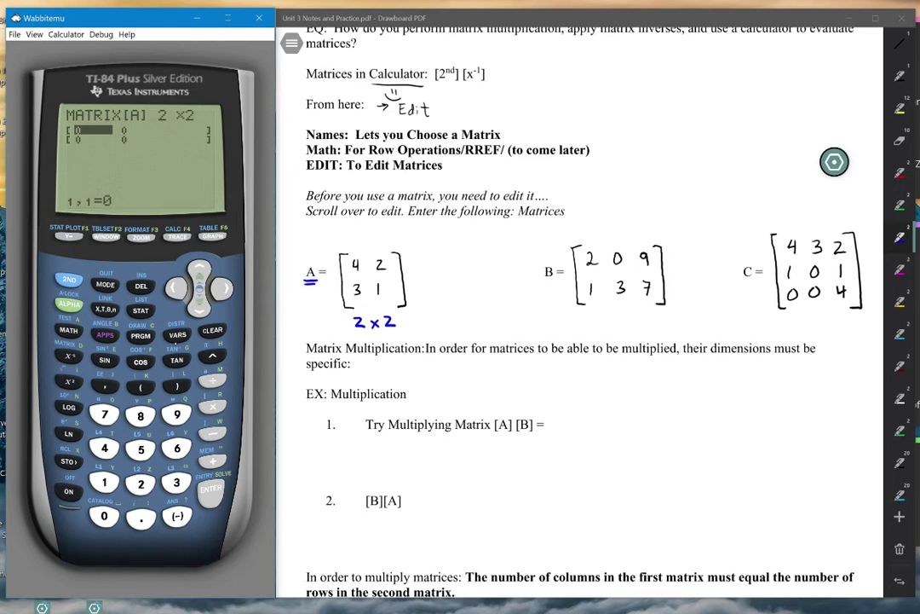
Fill matrix [A] with 4 and 2 in the first row, and 3 and 1 in the second
{"action": "left_click", "coordinate": [104, 448]}
{"action": "left_click", "coordinate": [211, 489]}
{"action": "type", "text": "2"}
{"action": "left_click", "coordinate": [211, 489]}
{"action": "left_click", "coordinate": [176, 482]}
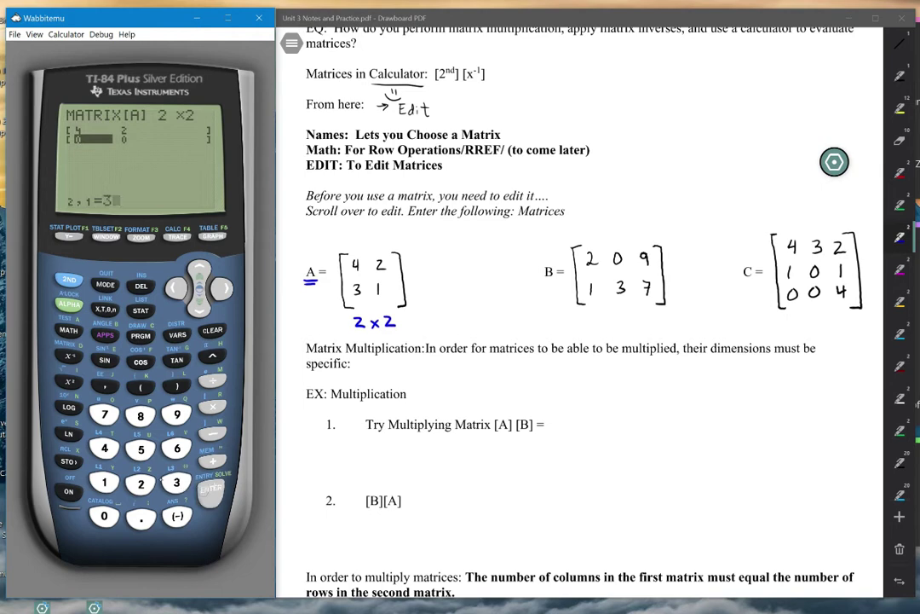
{"action": "left_click", "coordinate": [212, 490]}
{"action": "left_click", "coordinate": [204, 485]}
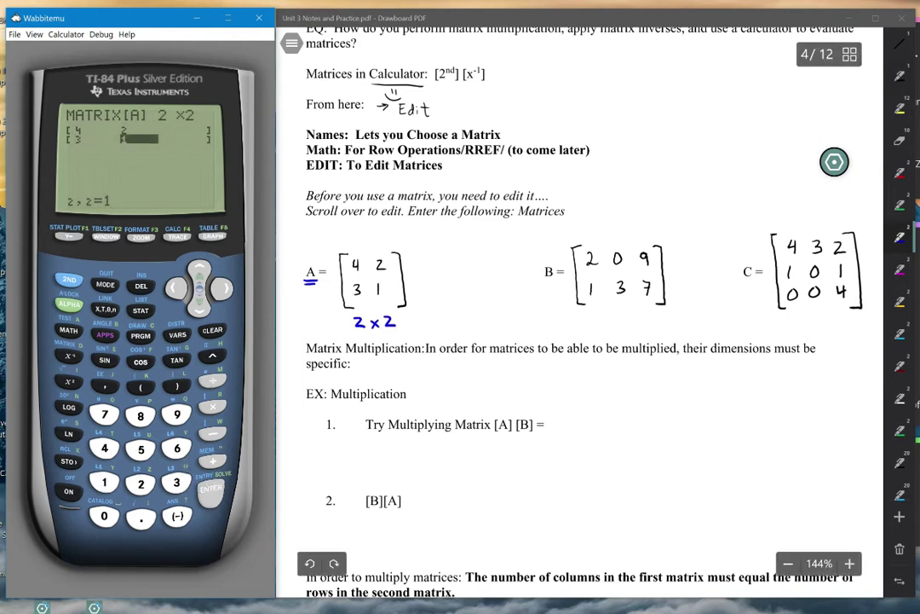
Write "2nd-mode (quit)" in black beside matrix A in the notes and quit the calculator's matrix editor
{"action": "left_click", "coordinate": [900, 76]}
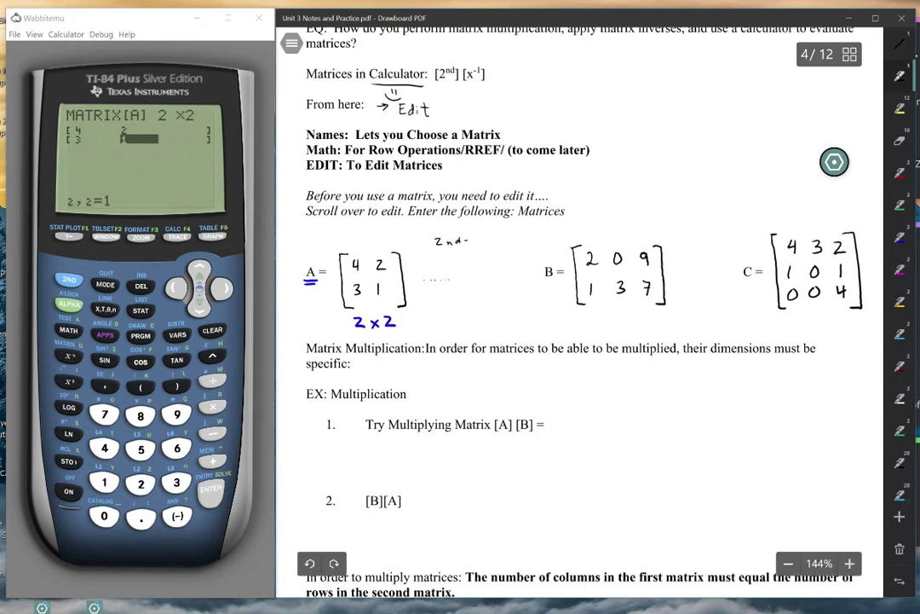
{"action": "mouse_move", "coordinate": [472, 240]}
{"action": "left_mouse_down"}
{"action": "mouse_move", "coordinate": [506, 240]}
{"action": "mouse_move", "coordinate": [467, 262]}
{"action": "mouse_move", "coordinate": [505, 258]}
{"action": "left_mouse_up"}
{"action": "left_click", "coordinate": [69, 282]}
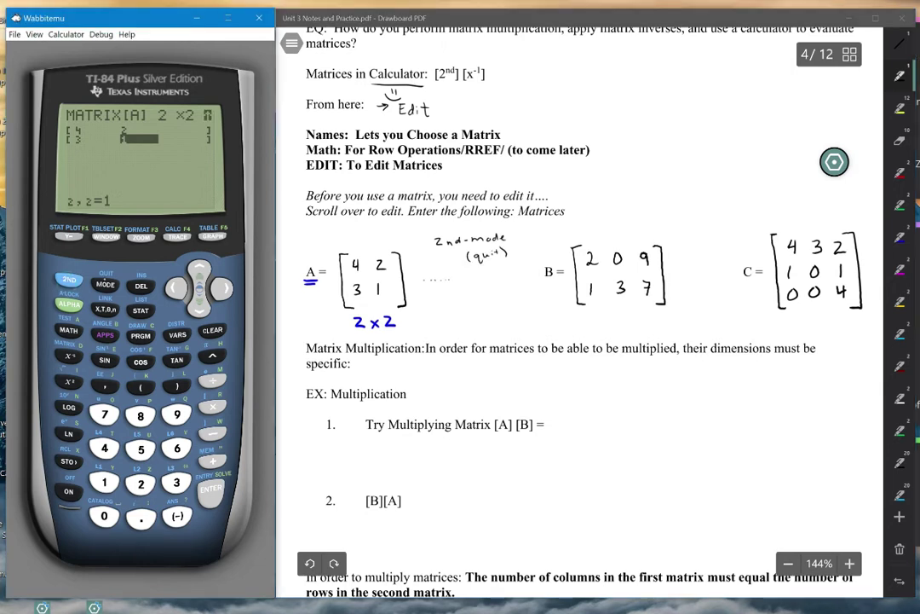
{"action": "left_click", "coordinate": [105, 284]}
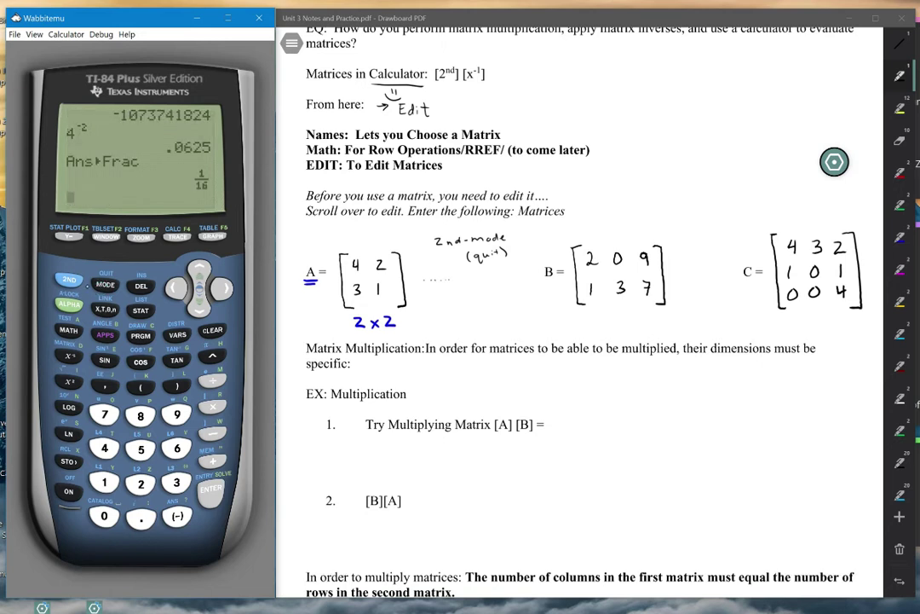
Open matrix [B] for editing on the calculator and write "2 x 3" in red below matrix B in the notes
{"action": "left_click", "coordinate": [67, 280]}
{"action": "left_click", "coordinate": [68, 356]}
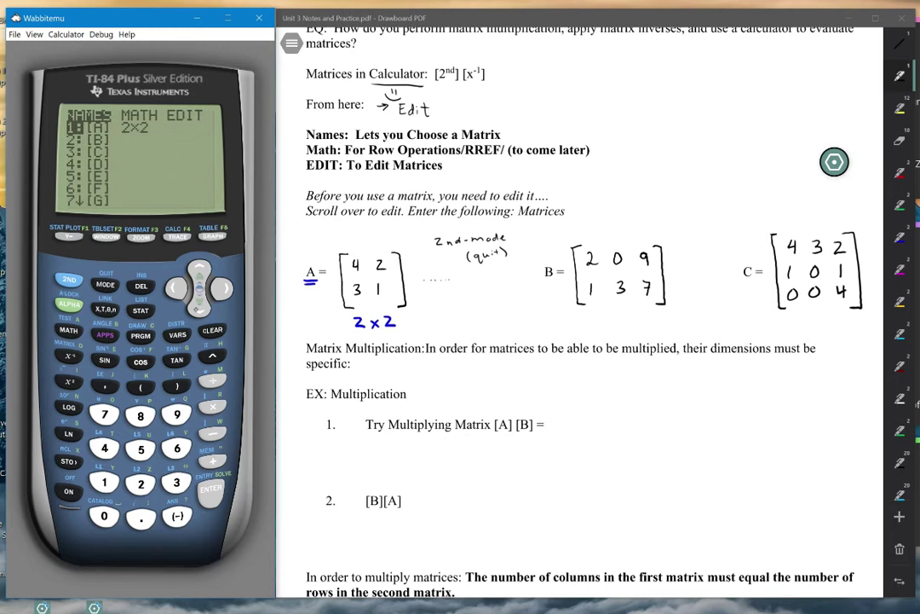
{"action": "left_click", "coordinate": [220, 288]}
{"action": "left_click", "coordinate": [220, 288]}
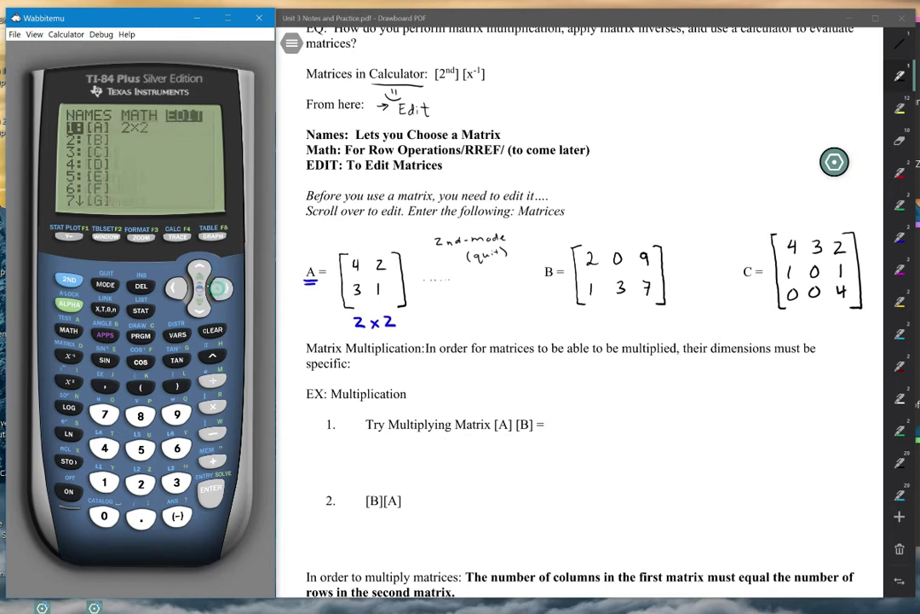
{"action": "left_click", "coordinate": [143, 486]}
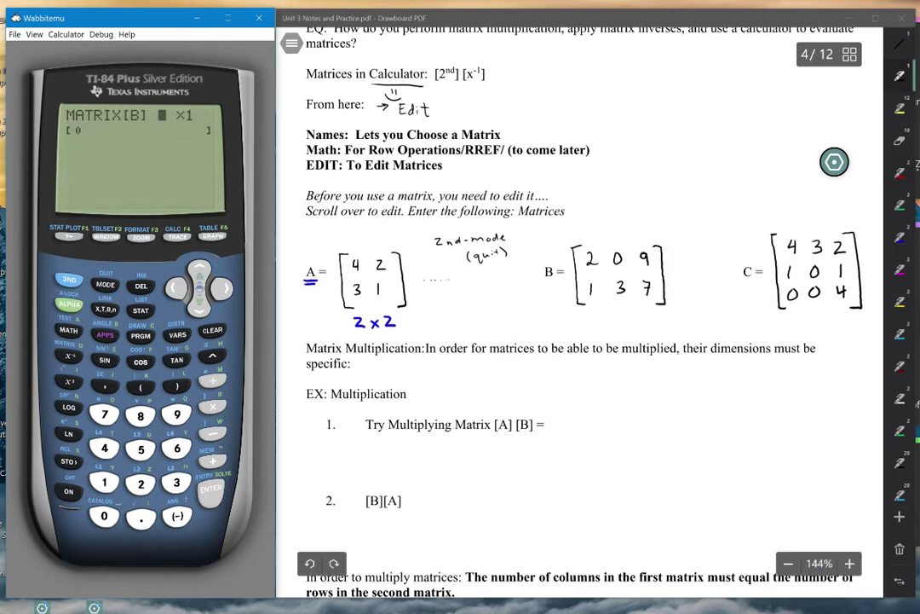
{"action": "left_click", "coordinate": [900, 173]}
{"action": "mouse_move", "coordinate": [594, 314]}
{"action": "left_mouse_down"}
{"action": "mouse_move", "coordinate": [597, 323]}
{"action": "mouse_move", "coordinate": [627, 322]}
{"action": "left_mouse_up"}
Set the dimensions of matrix [B] on the calculator to 2 × 3
{"action": "left_click", "coordinate": [141, 483]}
{"action": "left_click", "coordinate": [211, 490]}
{"action": "left_click", "coordinate": [177, 482]}
{"action": "left_click", "coordinate": [211, 489]}
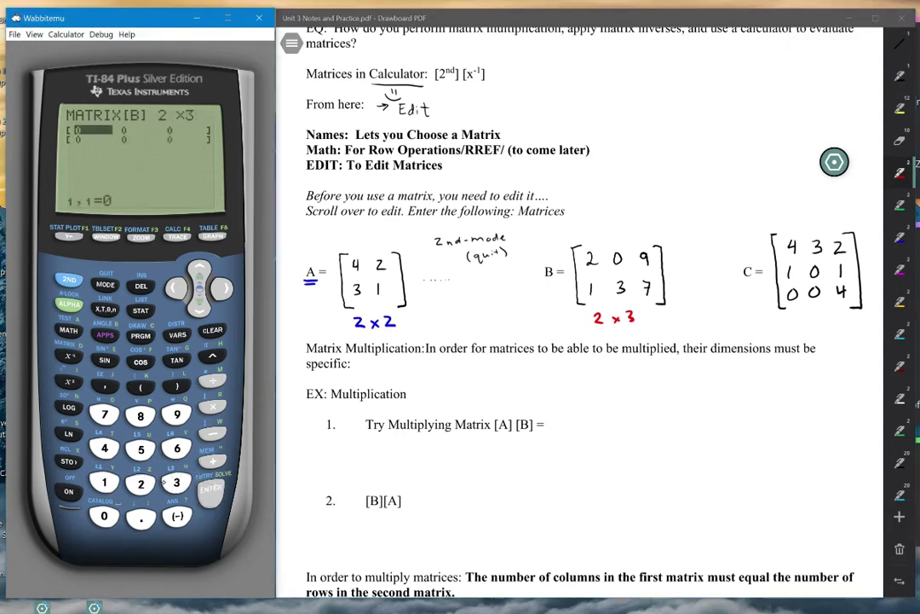
Fill matrix [B] with 2, 0, 9 in the first row and 1, 3, 7 in the second, and quit the matrix editor
{"action": "left_click", "coordinate": [140, 483]}
{"action": "left_click", "coordinate": [211, 489]}
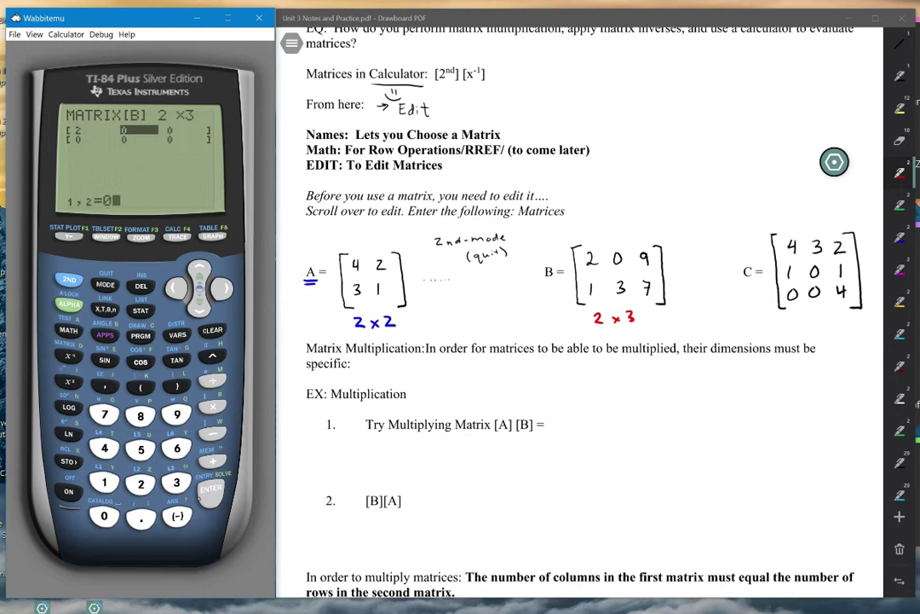
{"action": "left_click", "coordinate": [212, 488]}
{"action": "left_click", "coordinate": [177, 415]}
{"action": "left_click", "coordinate": [211, 488]}
{"action": "left_click", "coordinate": [103, 483]}
{"action": "left_click", "coordinate": [211, 488]}
{"action": "left_click", "coordinate": [177, 484]}
{"action": "left_click", "coordinate": [211, 489]}
{"action": "left_click", "coordinate": [105, 415]}
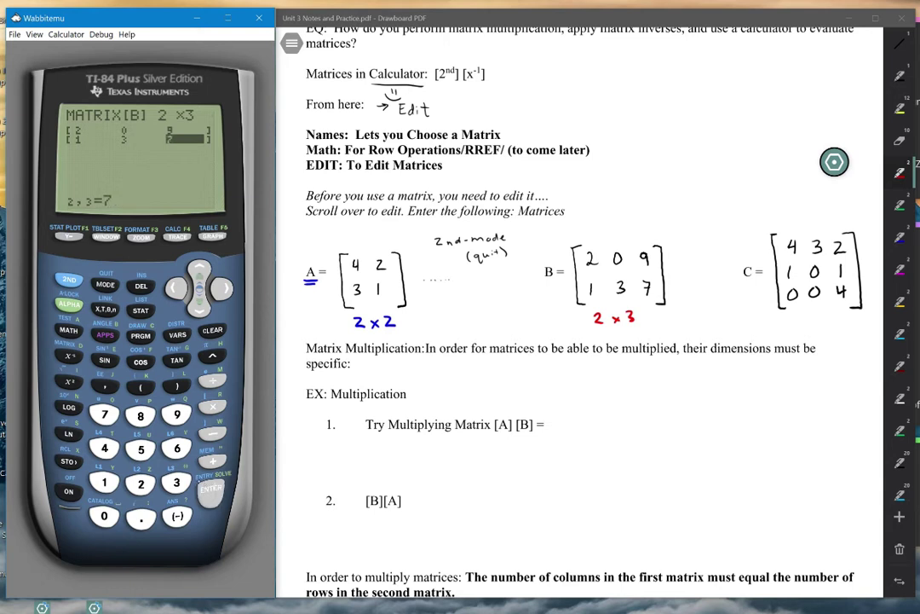
{"action": "left_click", "coordinate": [71, 280]}
{"action": "left_click", "coordinate": [106, 286]}
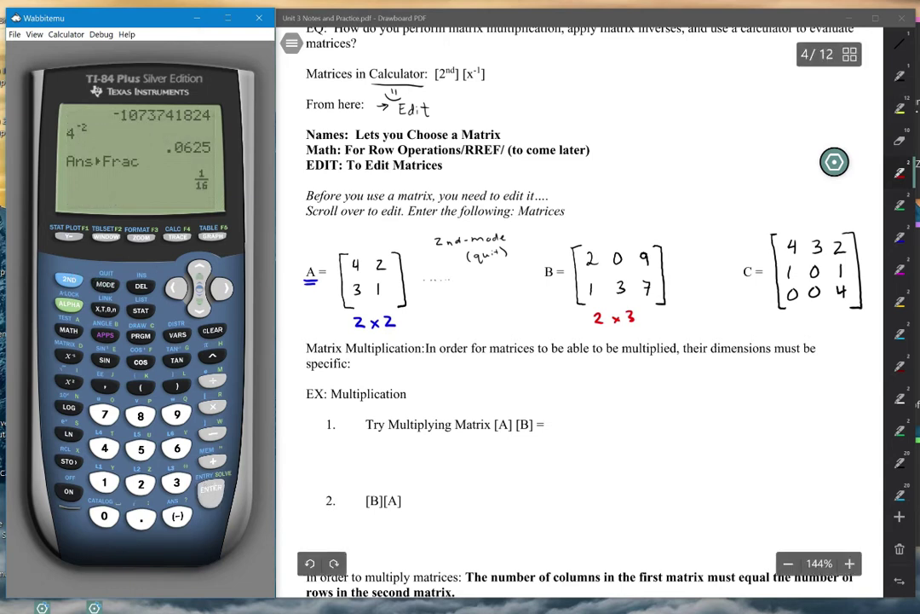
Write "3 x 3" in magenta below matrix C in the notes
{"action": "left_click", "coordinate": [900, 270]}
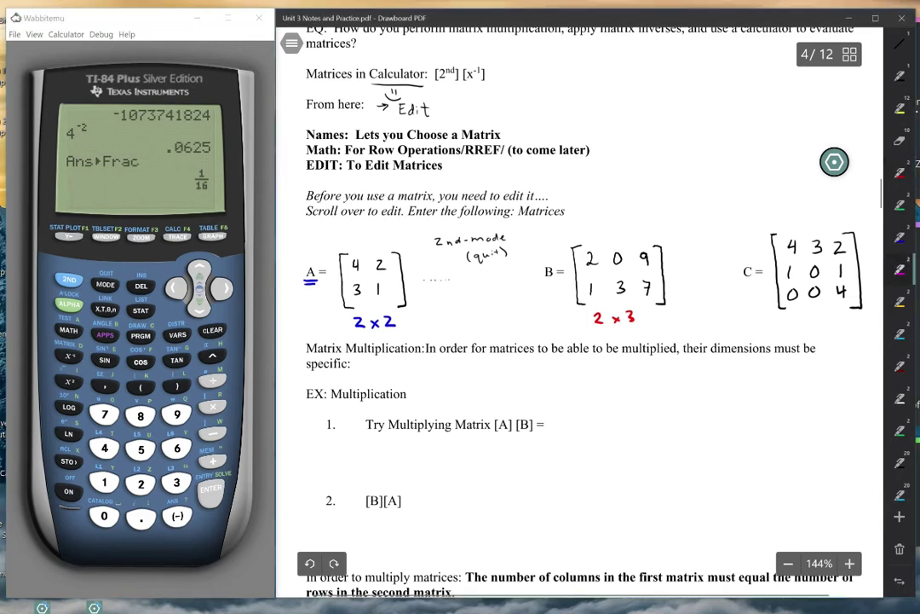
{"action": "scroll", "coordinate": [580, 307], "scroll_direction": "down", "scroll_amount": 1}
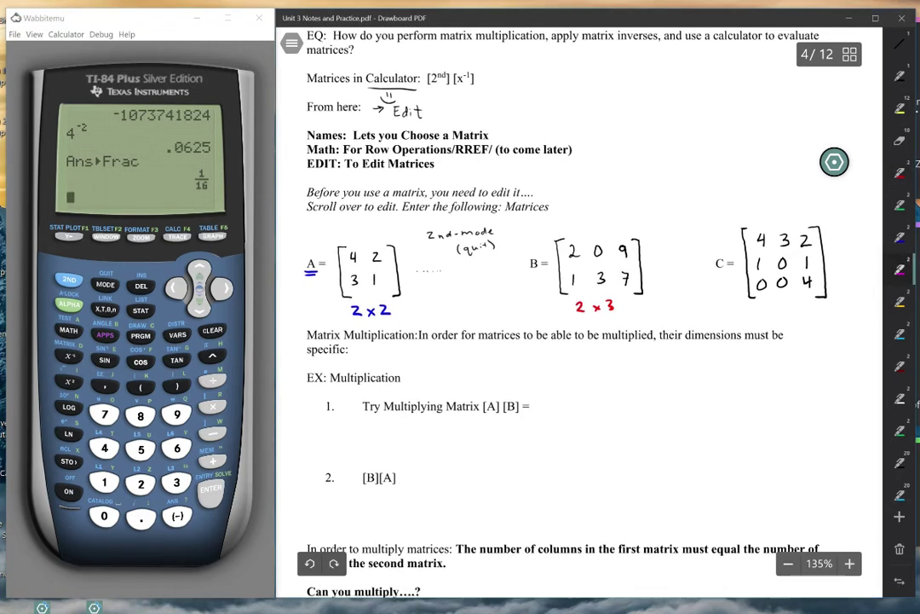
{"action": "mouse_move", "coordinate": [767, 305]}
{"action": "left_mouse_down"}
{"action": "mouse_move", "coordinate": [768, 315]}
{"action": "mouse_move", "coordinate": [791, 316]}
{"action": "left_mouse_up"}
Open matrix [C] for editing on the calculator
{"action": "left_click", "coordinate": [69, 279]}
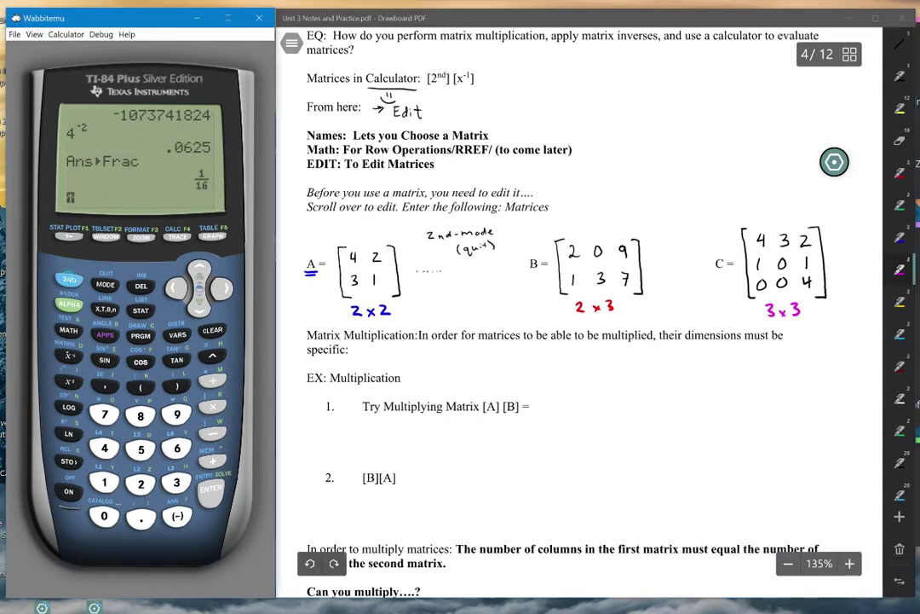
{"action": "left_click", "coordinate": [70, 355]}
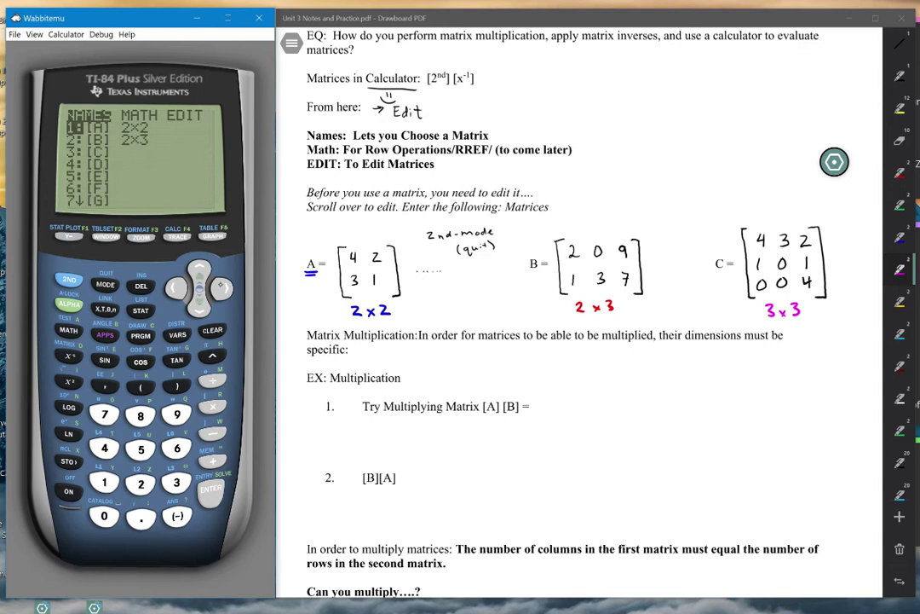
{"action": "left_click", "coordinate": [222, 288]}
{"action": "left_click", "coordinate": [221, 287]}
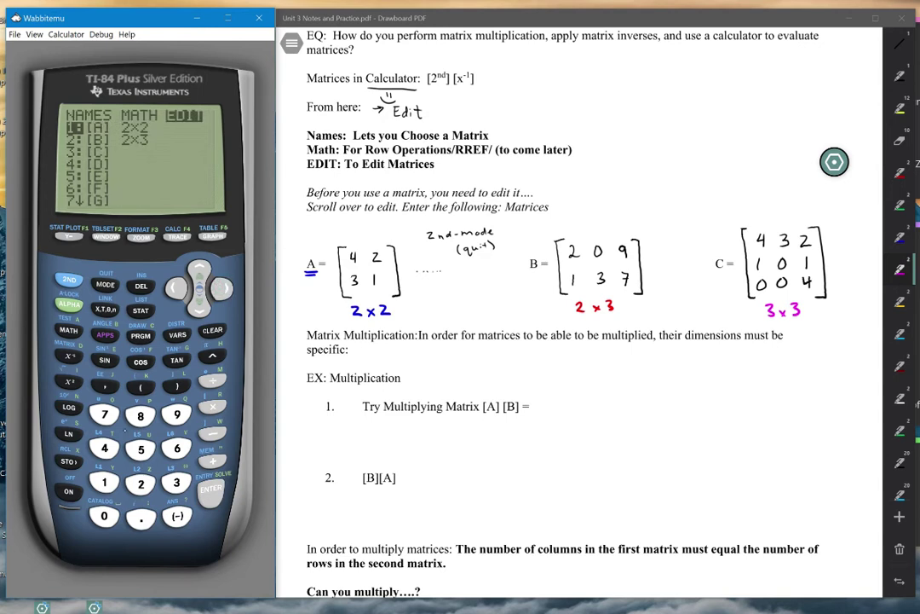
{"action": "key", "text": "3"}
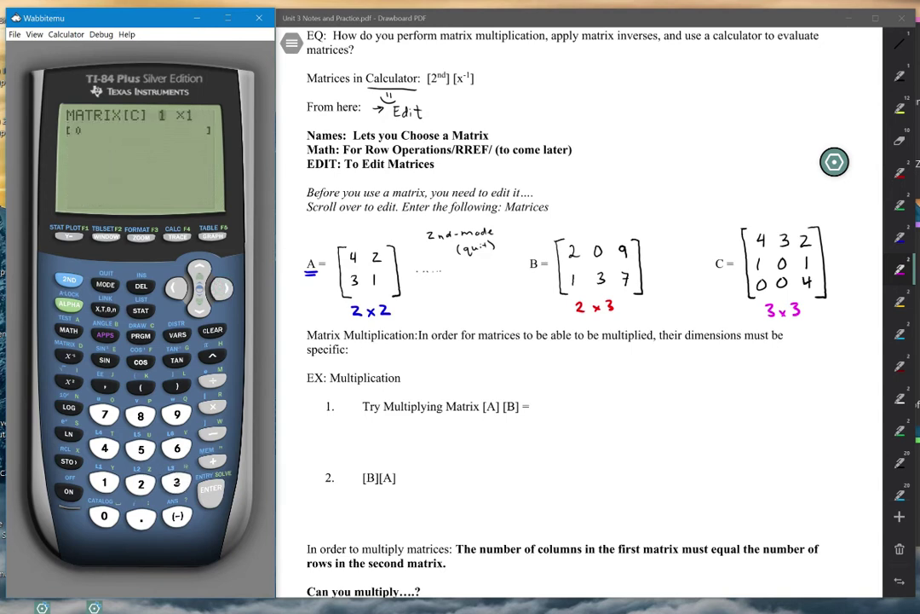
Set the dimensions of matrix [C] to 3 × 34
{"action": "key", "text": "3"}
{"action": "key", "text": "Return"}
{"action": "key", "text": "3"}
{"action": "key", "text": "4"}
{"action": "key", "text": "Return"}
Enter 3 and 2 as the first two values in the first row of matrix [C]
{"action": "key", "text": "3"}
{"action": "key", "text": "Return"}
{"action": "key", "text": "2"}
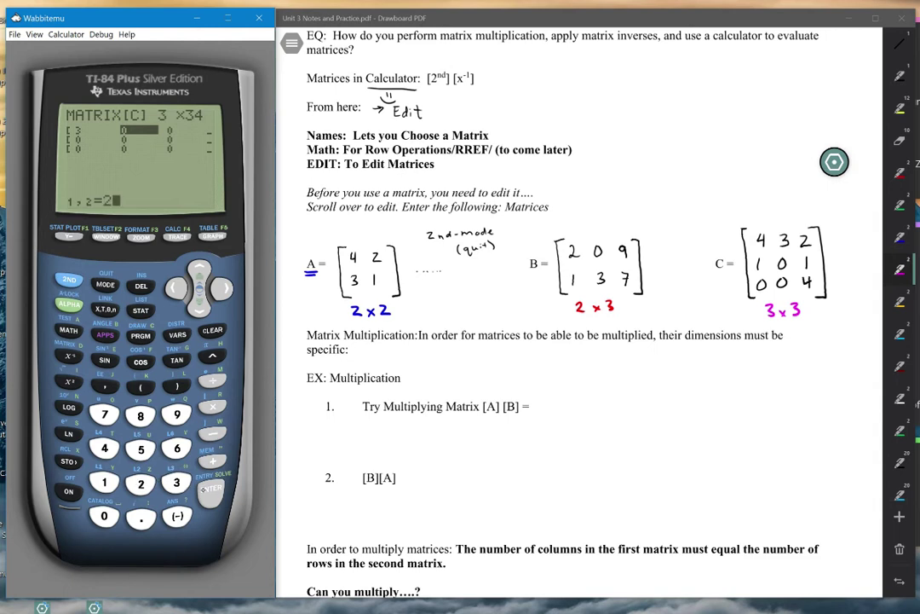
{"action": "key", "text": "Return"}
Change the first two values in the first row of matrix [C] to 4 and 3
{"action": "left_click", "coordinate": [176, 286]}
{"action": "left_click", "coordinate": [176, 286]}
{"action": "left_click", "coordinate": [103, 445]}
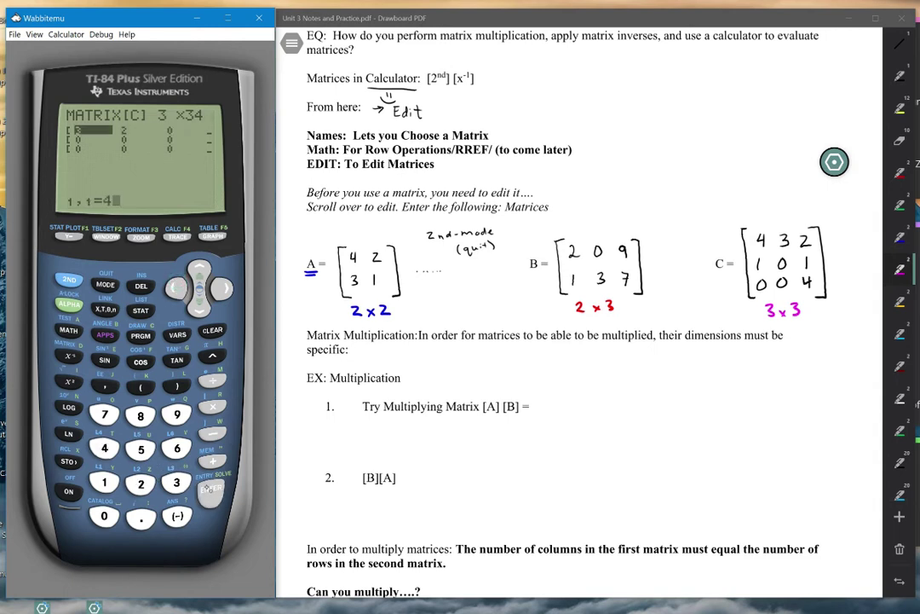
{"action": "left_click", "coordinate": [208, 487]}
{"action": "left_click", "coordinate": [184, 482]}
{"action": "left_click", "coordinate": [208, 489]}
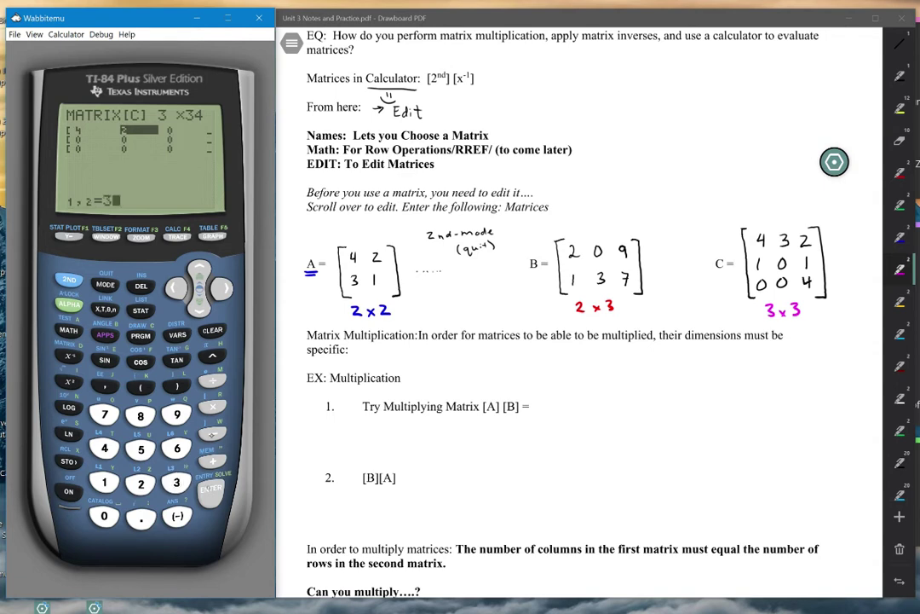
Set the number of columns of matrix [C] to 3
{"action": "left_click", "coordinate": [203, 266]}
{"action": "left_click", "coordinate": [143, 287]}
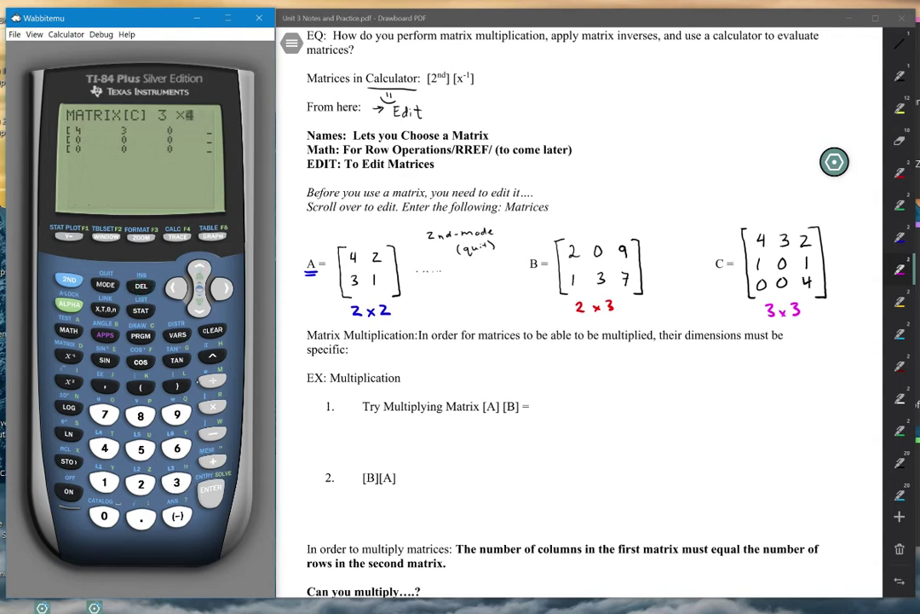
{"action": "left_click", "coordinate": [181, 482]}
{"action": "left_click", "coordinate": [211, 488]}
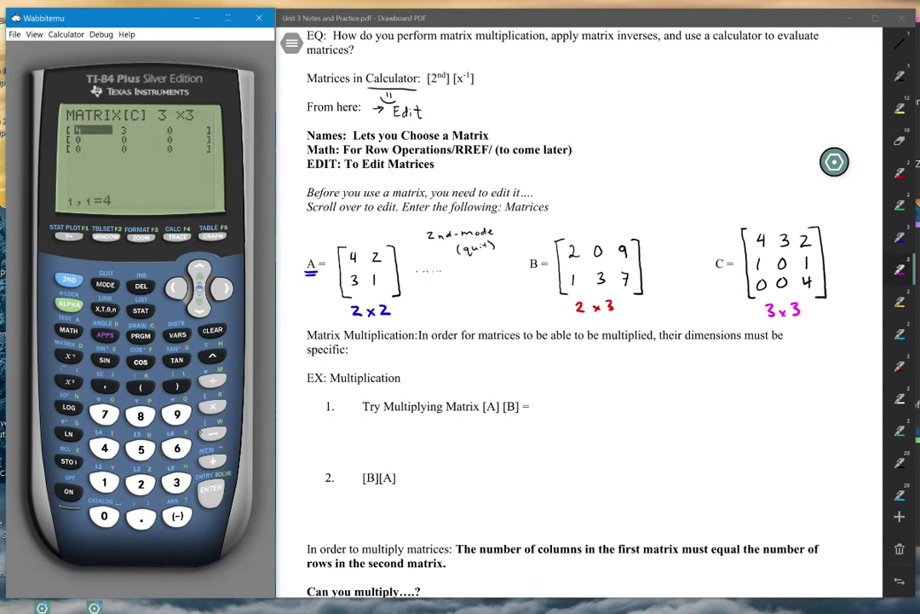
Complete the first row of matrix [C] with 2 in the third column
{"action": "key", "text": "Right"}
{"action": "key", "text": "Right"}
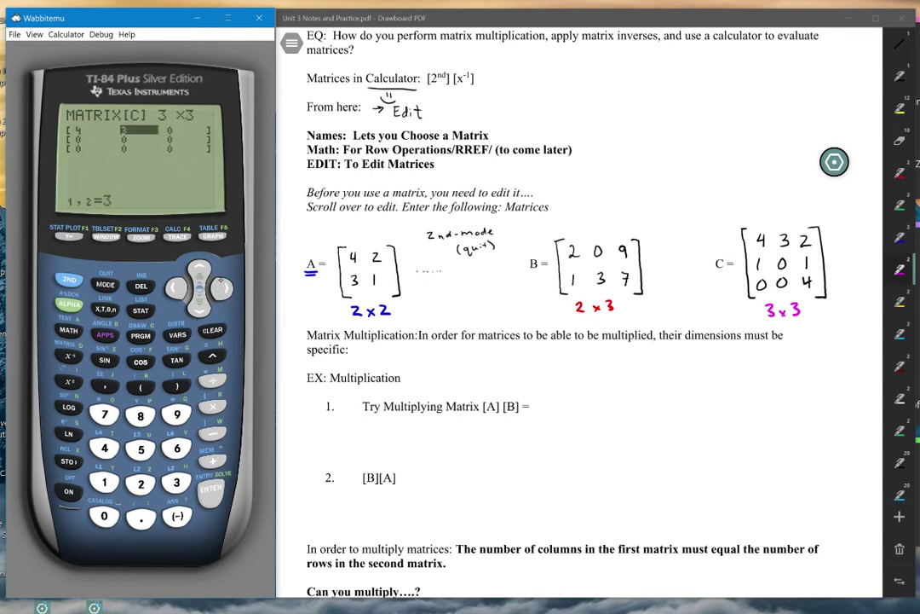
{"action": "type", "text": "2"}
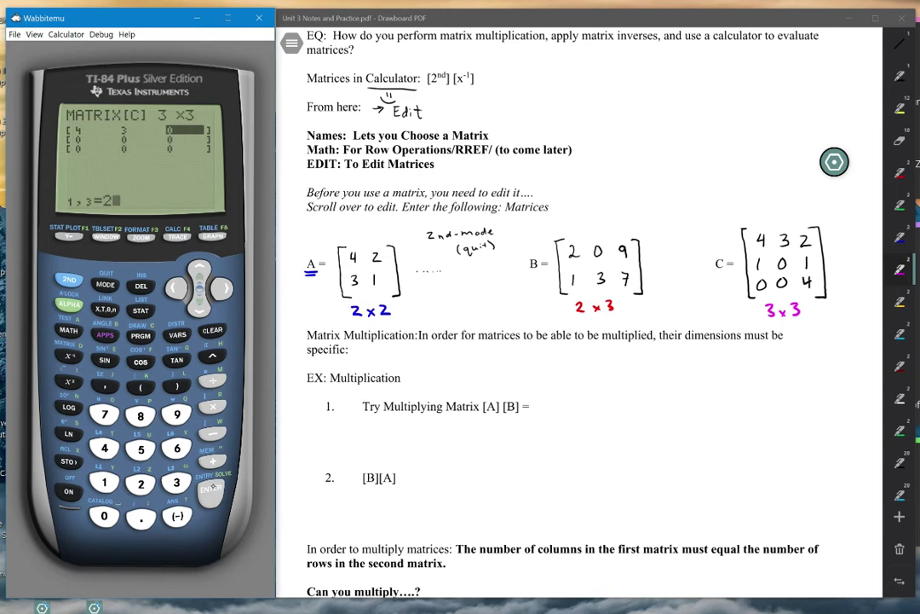
{"action": "key", "text": "Return"}
Fill the second row of matrix [C] with 1, 0, 1 and enter 4 in the third column of the third row
{"action": "left_click", "coordinate": [104, 482]}
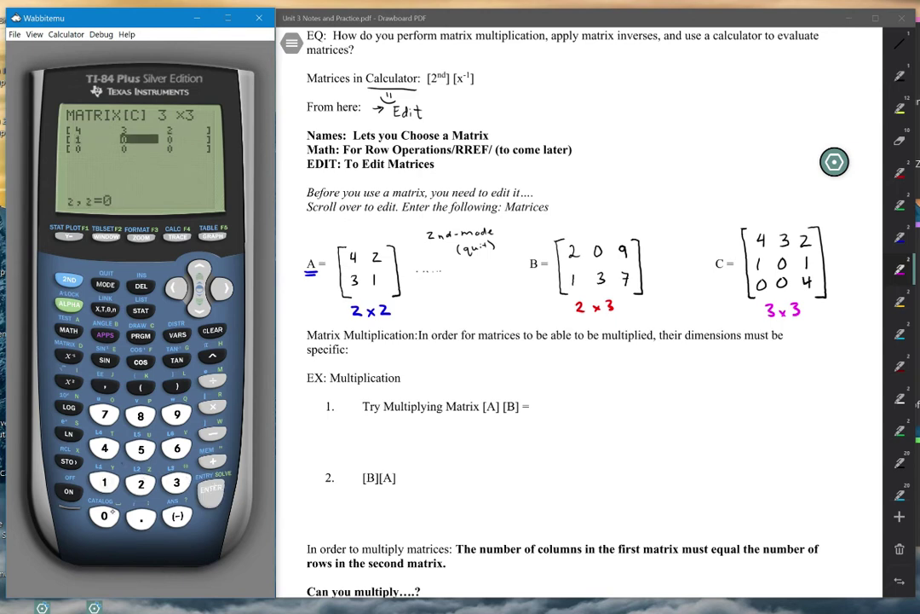
{"action": "left_click", "coordinate": [211, 489]}
{"action": "left_click", "coordinate": [212, 491]}
{"action": "left_click", "coordinate": [107, 479]}
{"action": "left_click", "coordinate": [206, 485]}
{"action": "left_click", "coordinate": [222, 286]}
{"action": "left_click", "coordinate": [222, 286]}
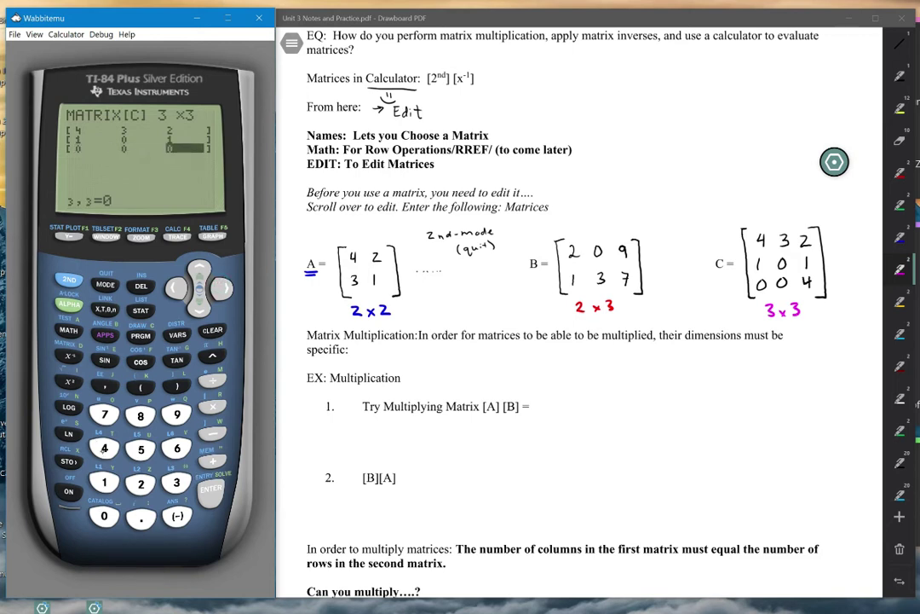
{"action": "left_click", "coordinate": [104, 447]}
Double-underline "[A] [B]" in multiplication example 1 of the notes in black
{"action": "scroll", "coordinate": [834, 162], "scroll_direction": "down", "scroll_amount": 3}
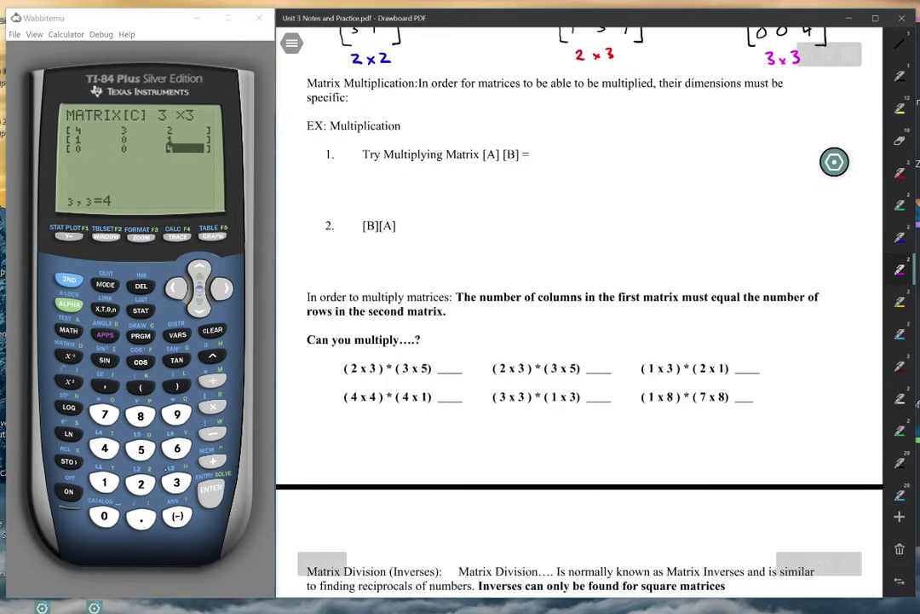
{"action": "scroll", "coordinate": [834, 162], "scroll_direction": "up", "scroll_amount": 1}
{"action": "scroll", "coordinate": [834, 161], "scroll_direction": "up", "scroll_amount": 1}
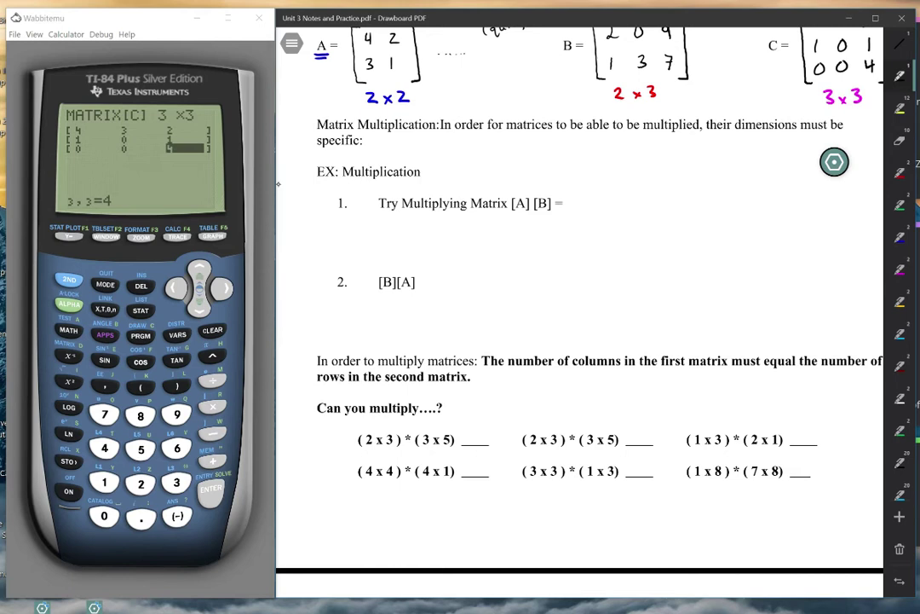
{"action": "left_click_drag", "start_coordinate": [512, 216], "coordinate": [550, 221]}
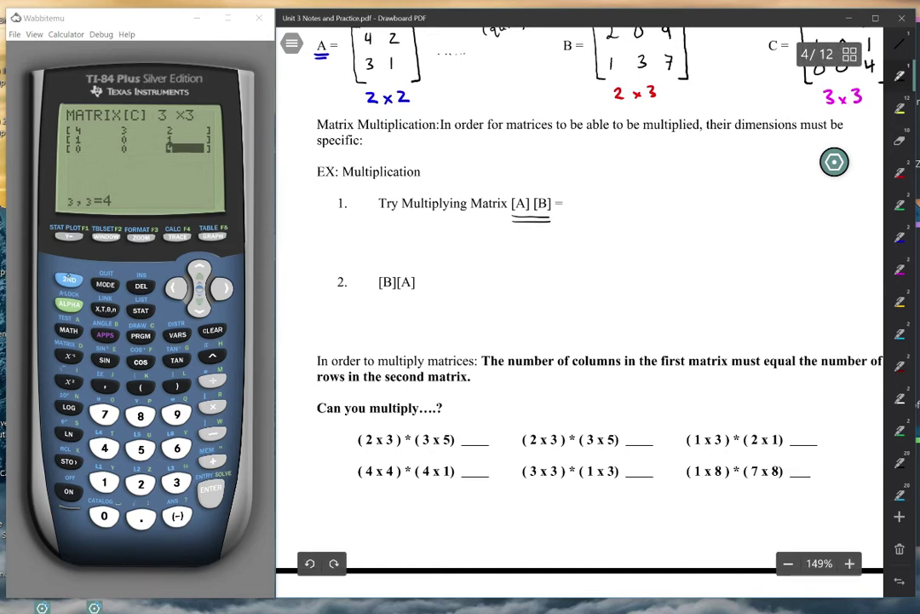
Quit the calculator's matrix editor and insert the name of matrix [A] on the home screen
{"action": "left_click", "coordinate": [67, 278]}
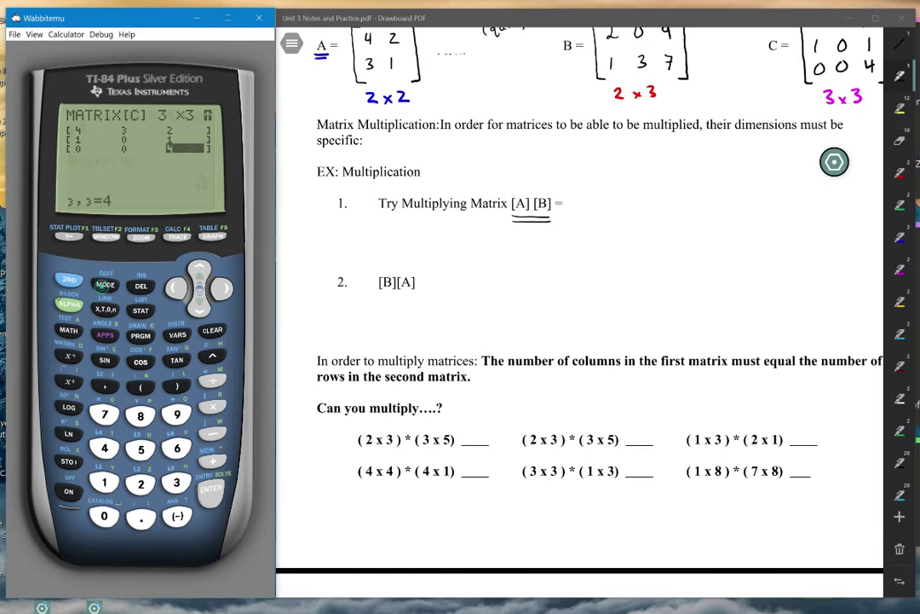
{"action": "left_click", "coordinate": [104, 286]}
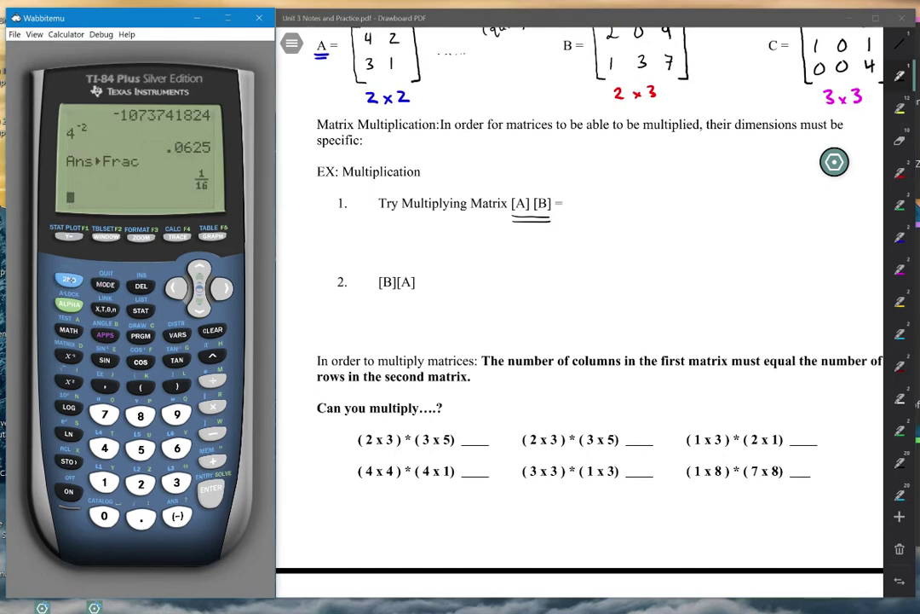
{"action": "left_click", "coordinate": [69, 278]}
{"action": "left_click", "coordinate": [69, 355]}
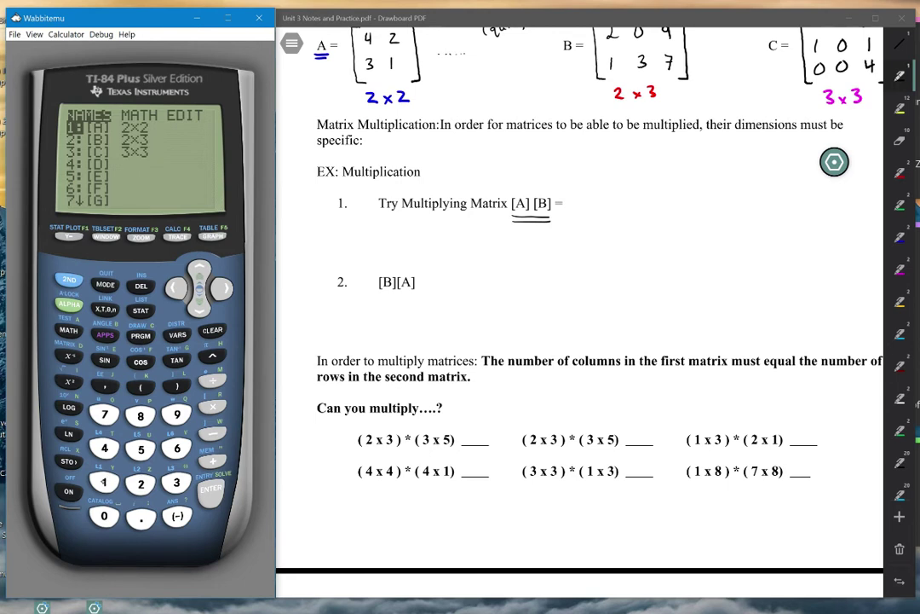
{"action": "left_click", "coordinate": [103, 482]}
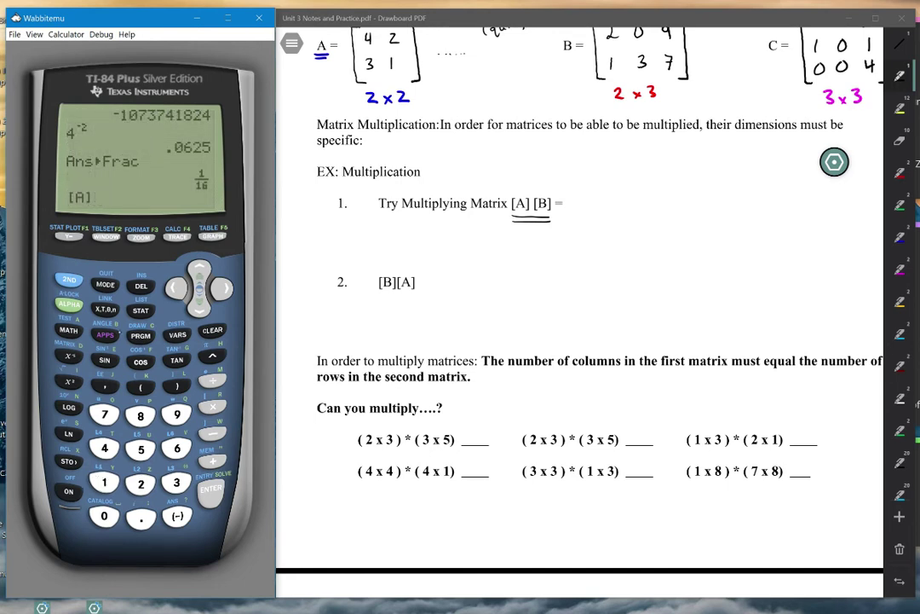
Write "NAME" above "[A] [B]" in multiplication example 1 of the notes
{"action": "left_click", "coordinate": [520, 177]}
{"action": "left_click_drag", "start_coordinate": [529, 173], "coordinate": [552, 167]}
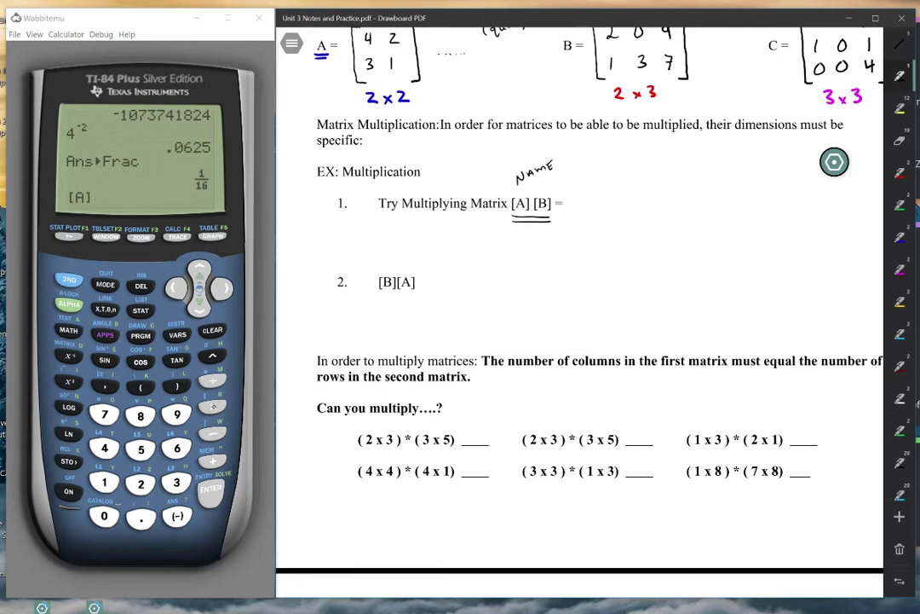
Evaluate [A]*[B] on the calculator, and mark a multiplication dot between [A] and [B] in the notes
{"action": "left_click", "coordinate": [213, 407]}
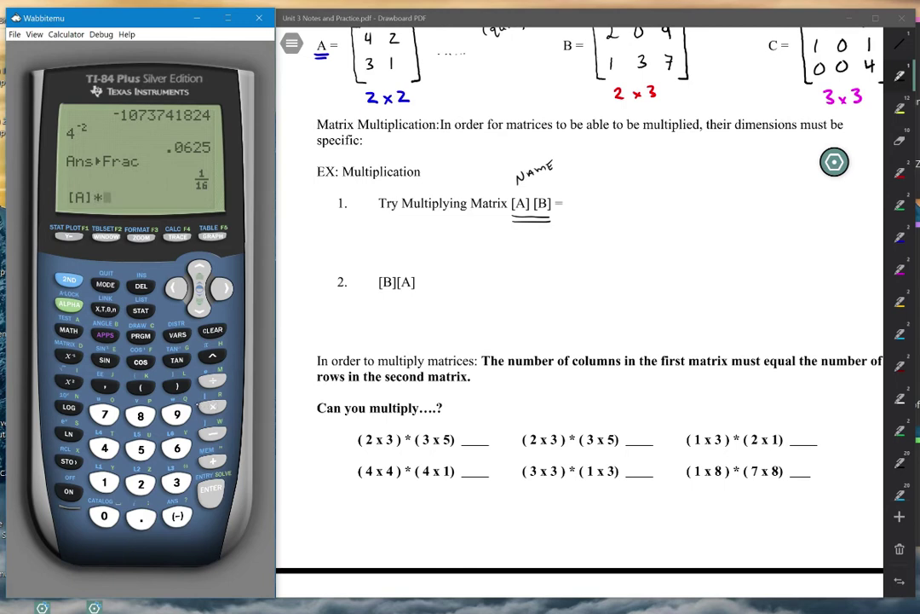
{"action": "left_click", "coordinate": [532, 203]}
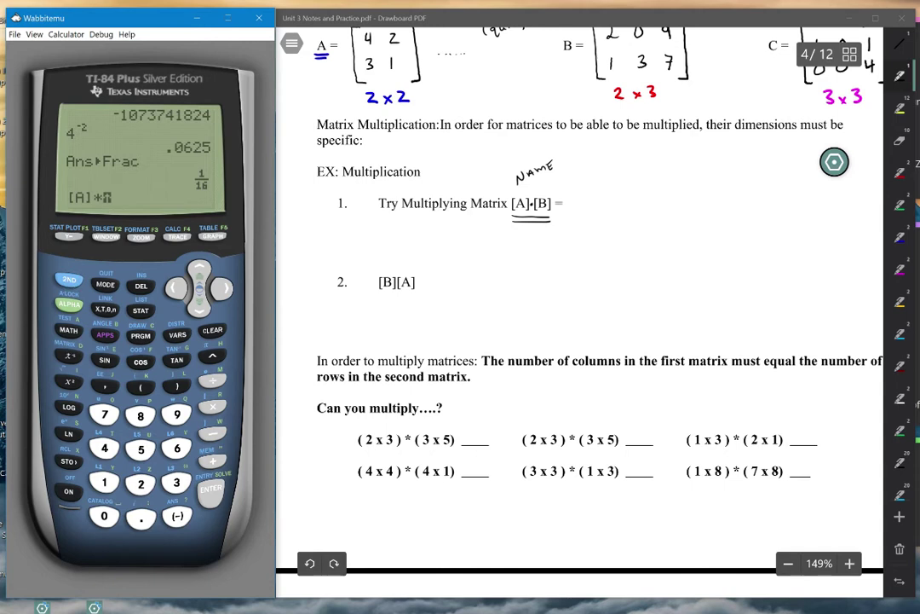
{"action": "left_click", "coordinate": [68, 278]}
{"action": "left_click", "coordinate": [68, 356]}
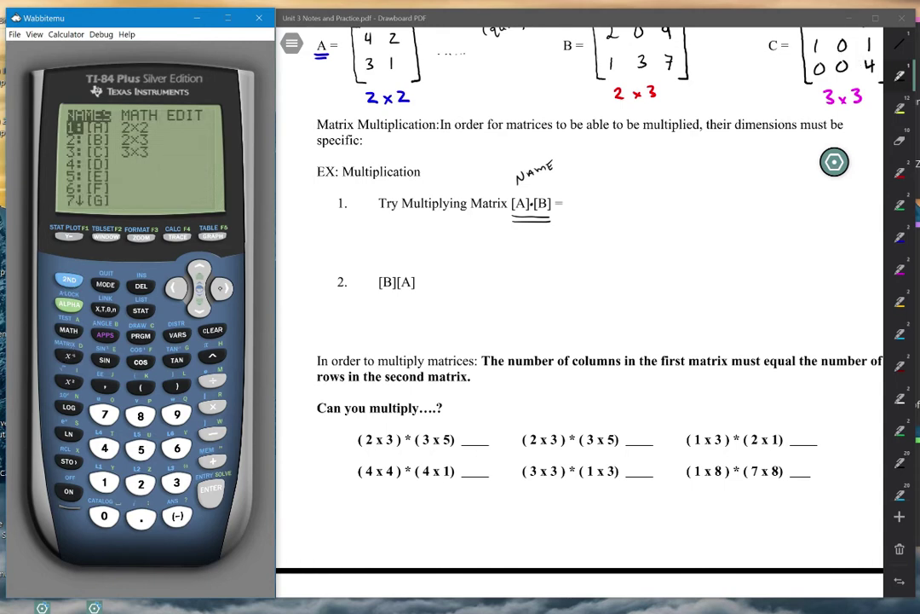
{"action": "left_click", "coordinate": [141, 484]}
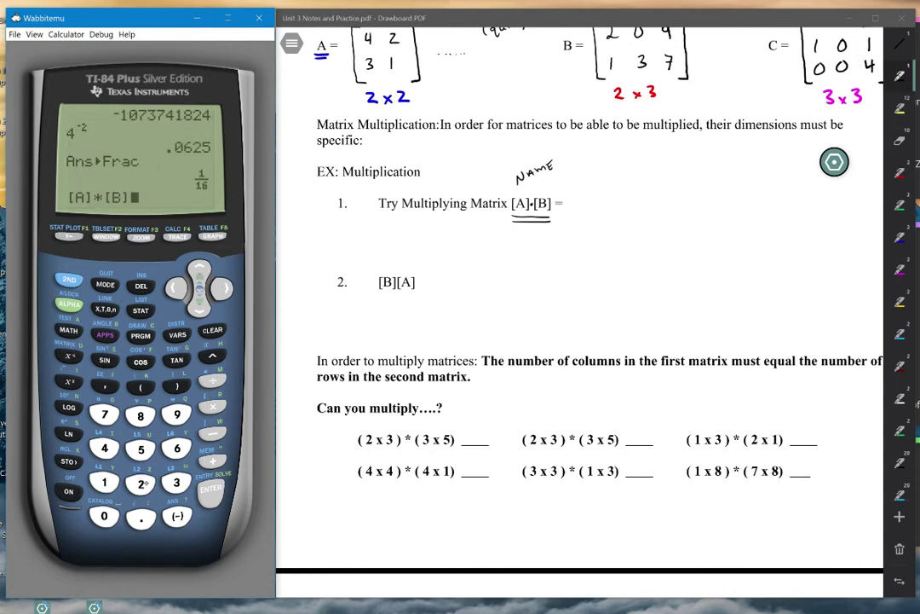
{"action": "left_click", "coordinate": [210, 488]}
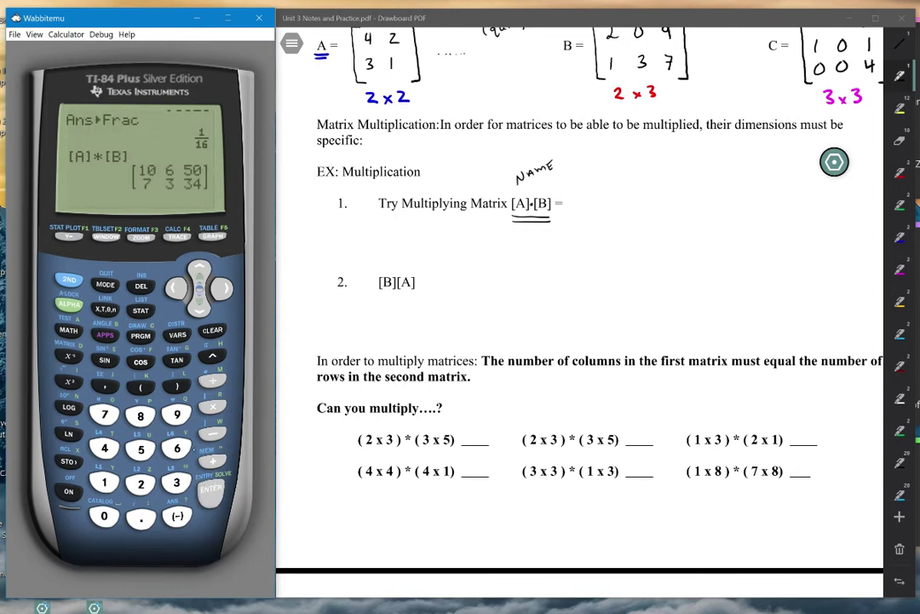
Write the product matrix for example 1 in brackets, with rows 10, 6, 50 and 7, 3, 34
{"action": "left_click_drag", "start_coordinate": [587, 196], "coordinate": [588, 253]}
{"action": "mouse_move", "coordinate": [595, 200]}
{"action": "left_mouse_down"}
{"action": "mouse_move", "coordinate": [596, 209]}
{"action": "mouse_move", "coordinate": [703, 201]}
{"action": "left_mouse_up"}
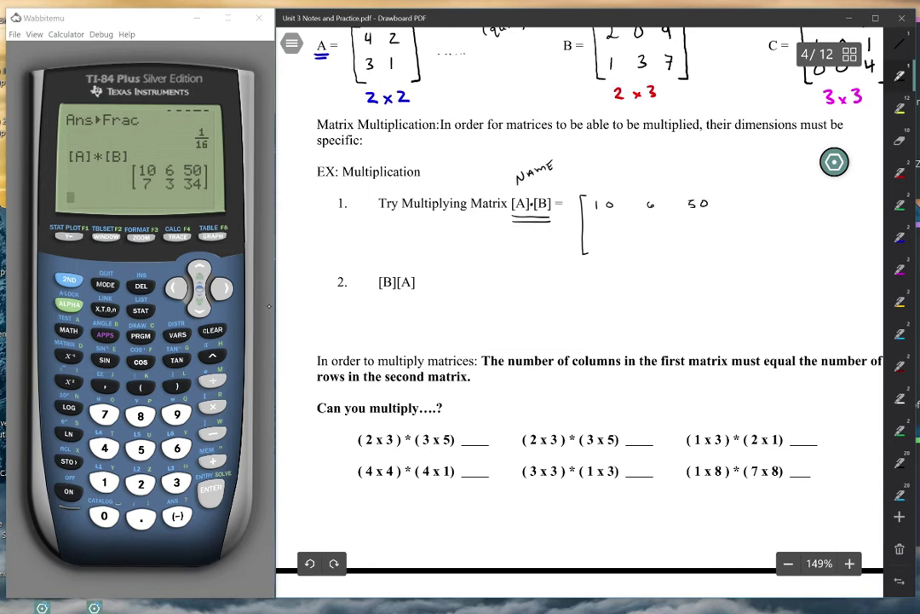
{"action": "mouse_move", "coordinate": [604, 236]}
{"action": "left_mouse_down"}
{"action": "mouse_move", "coordinate": [608, 246]}
{"action": "mouse_move", "coordinate": [709, 246]}
{"action": "left_mouse_up"}
{"action": "mouse_move", "coordinate": [720, 195]}
{"action": "left_mouse_down"}
{"action": "mouse_move", "coordinate": [731, 251]}
{"action": "mouse_move", "coordinate": [725, 194]}
{"action": "mouse_move", "coordinate": [712, 194]}
{"action": "left_mouse_up"}
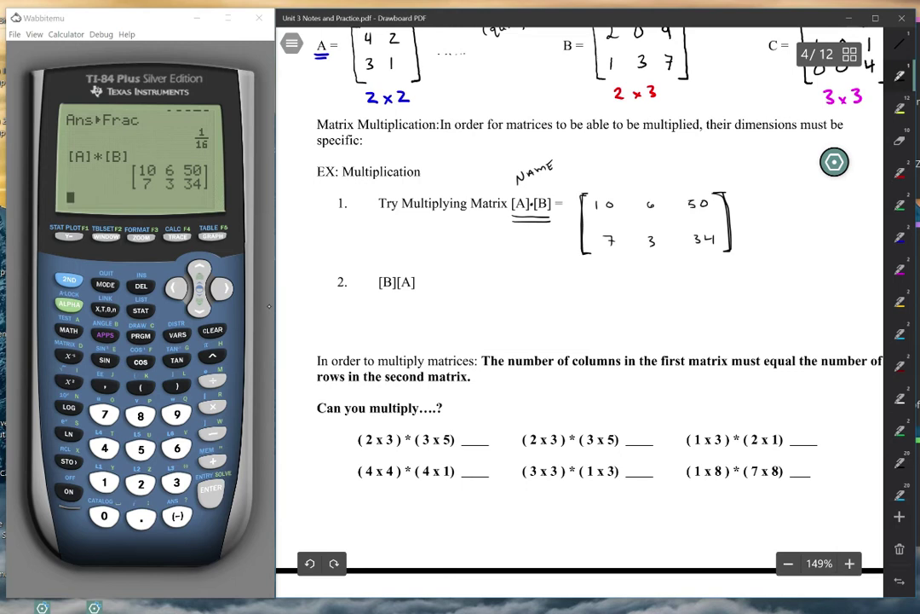
Evaluate the product [B]*[A] on the calculator's home screen
{"action": "scroll", "coordinate": [579, 307], "scroll_direction": "up", "scroll_amount": 1}
{"action": "scroll", "coordinate": [580, 307], "scroll_direction": "down", "scroll_amount": 1}
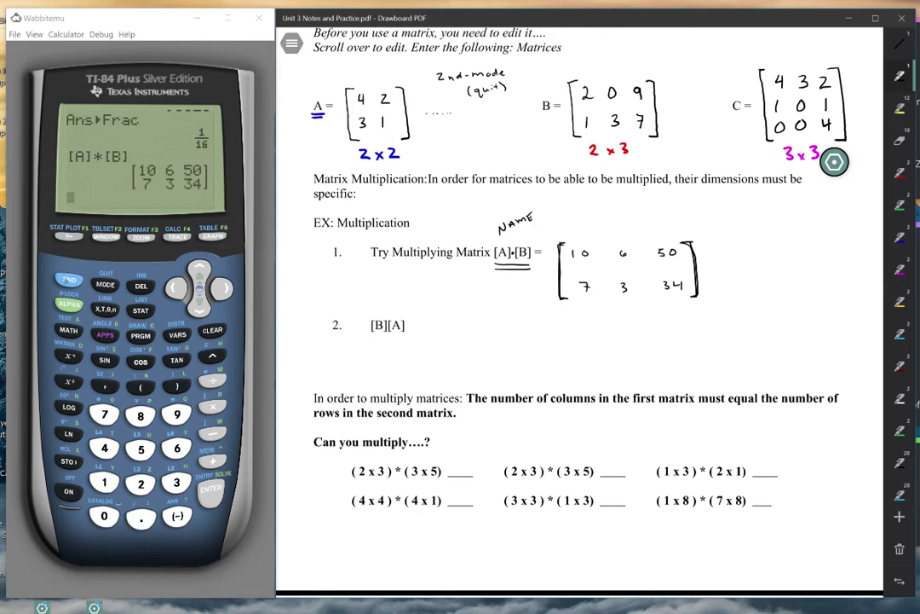
{"action": "left_click", "coordinate": [69, 280]}
{"action": "left_click", "coordinate": [69, 356]}
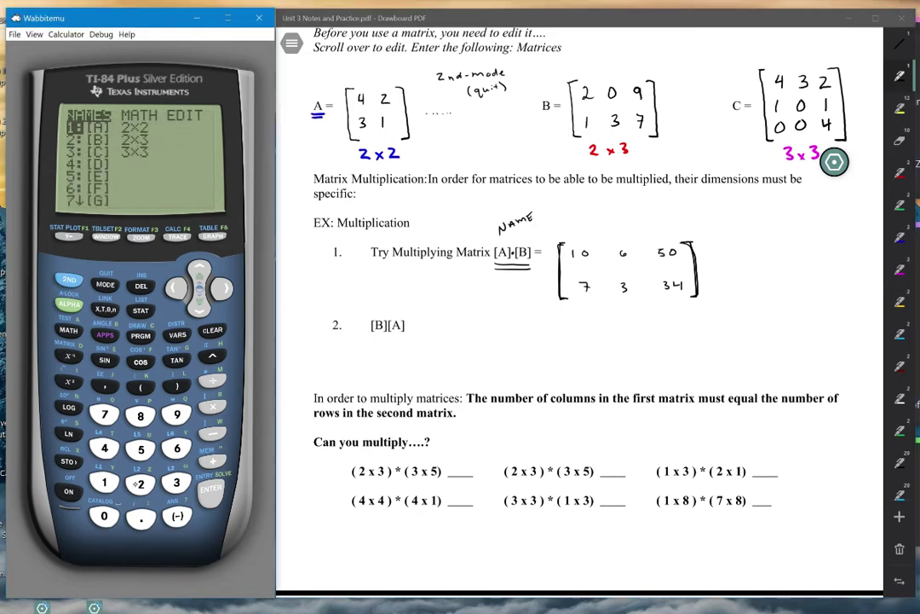
{"action": "left_click", "coordinate": [141, 483]}
{"action": "left_click", "coordinate": [211, 404]}
{"action": "left_click", "coordinate": [68, 277]}
{"action": "left_click", "coordinate": [70, 356]}
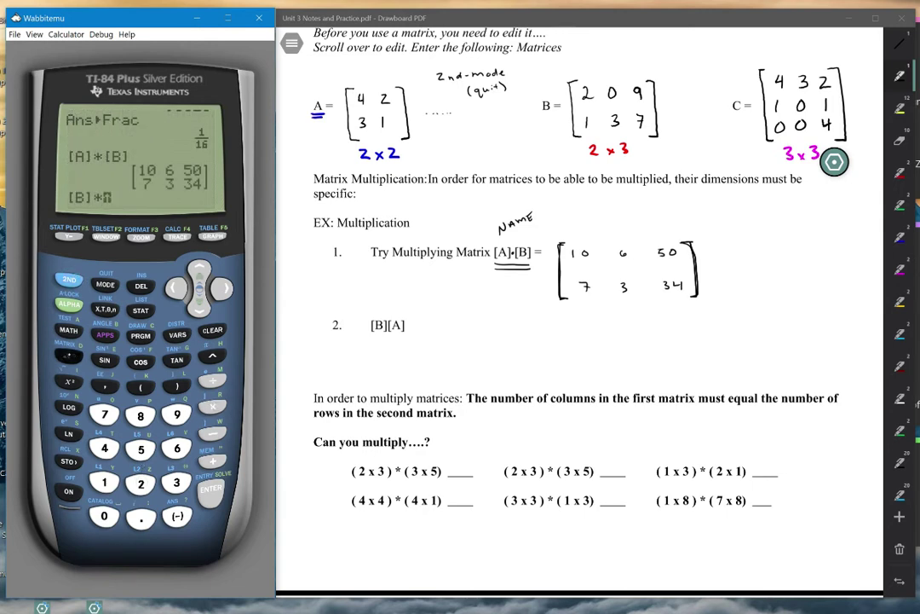
{"action": "key", "text": "1"}
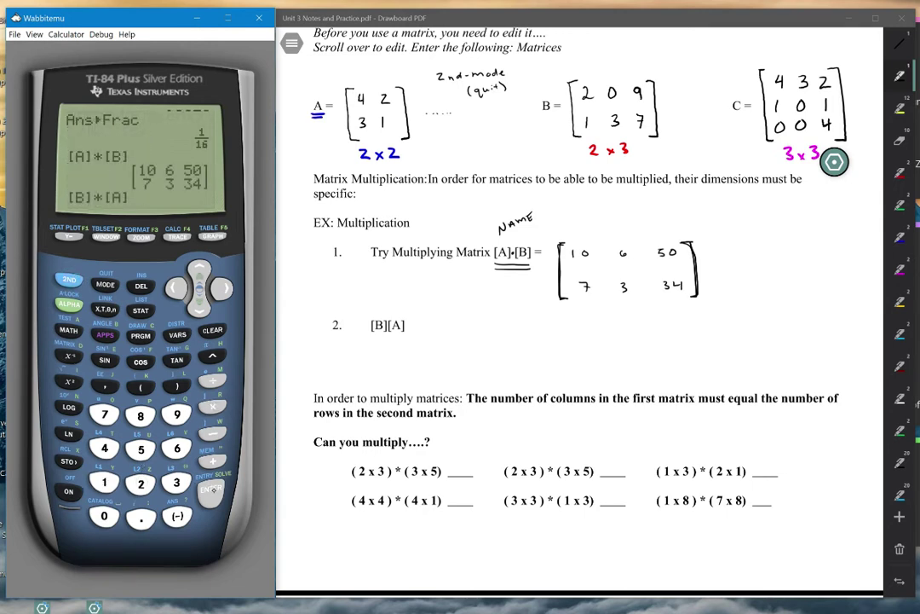
{"action": "key", "text": "Return"}
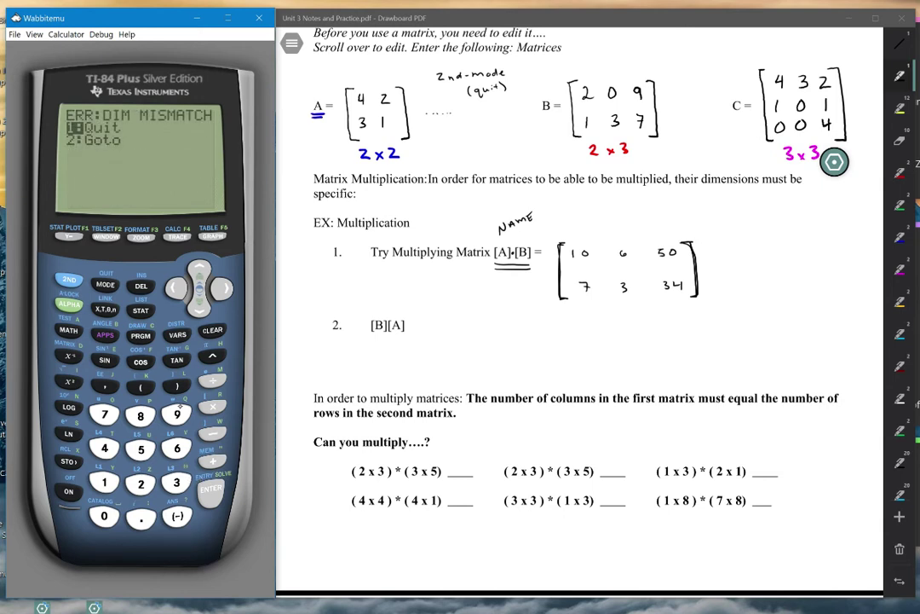
Write "= NOT POSSIBLE" beside [B][A] in multiplication example 2 of the notes
{"action": "left_click", "coordinate": [419, 324]}
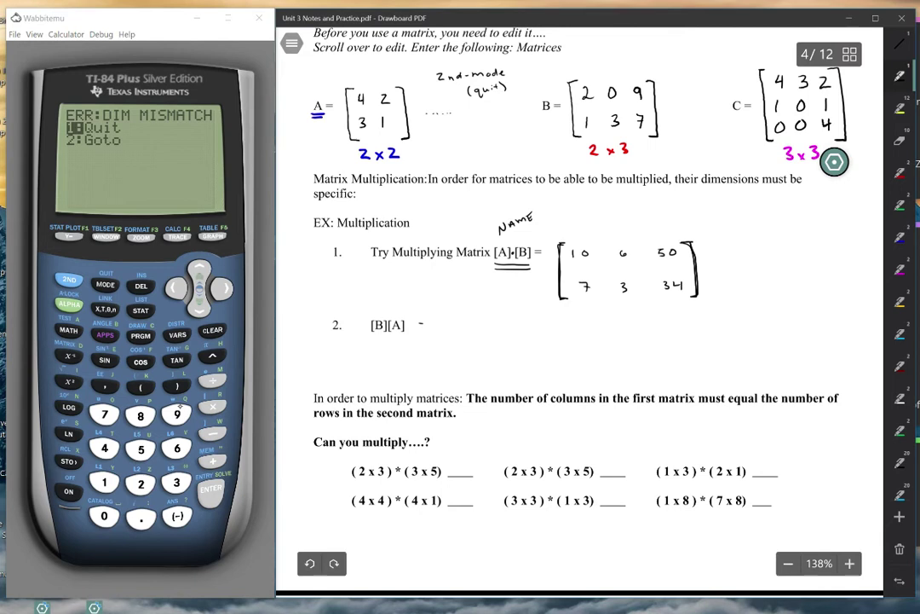
{"action": "mouse_move", "coordinate": [434, 331]}
{"action": "left_mouse_down"}
{"action": "mouse_move", "coordinate": [442, 319]}
{"action": "mouse_move", "coordinate": [460, 330]}
{"action": "mouse_move", "coordinate": [549, 330]}
{"action": "mouse_move", "coordinate": [549, 322]}
{"action": "left_mouse_up"}
{"action": "left_click_drag", "start_coordinate": [544, 326], "coordinate": [548, 326]}
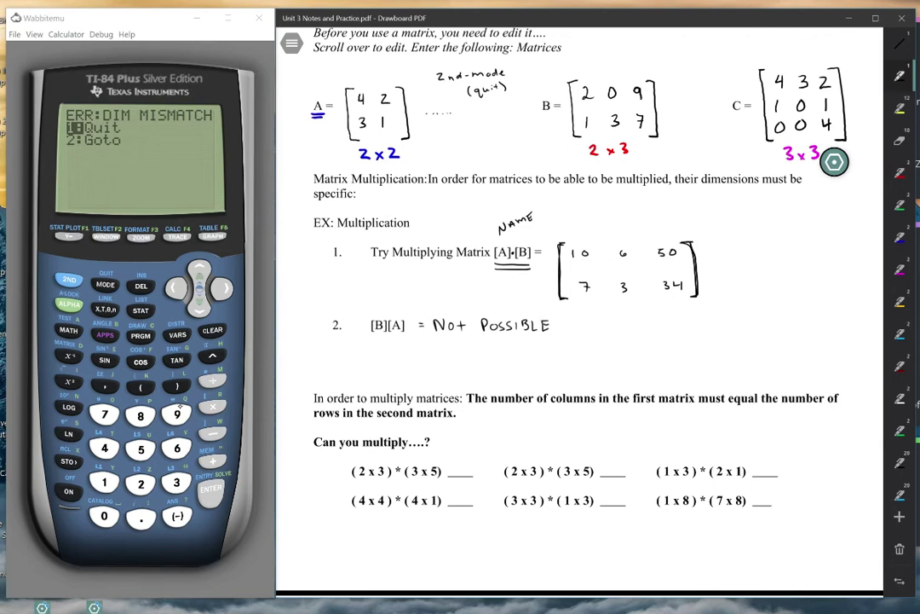
{"action": "scroll", "coordinate": [579, 307], "scroll_direction": "down", "scroll_amount": 3}
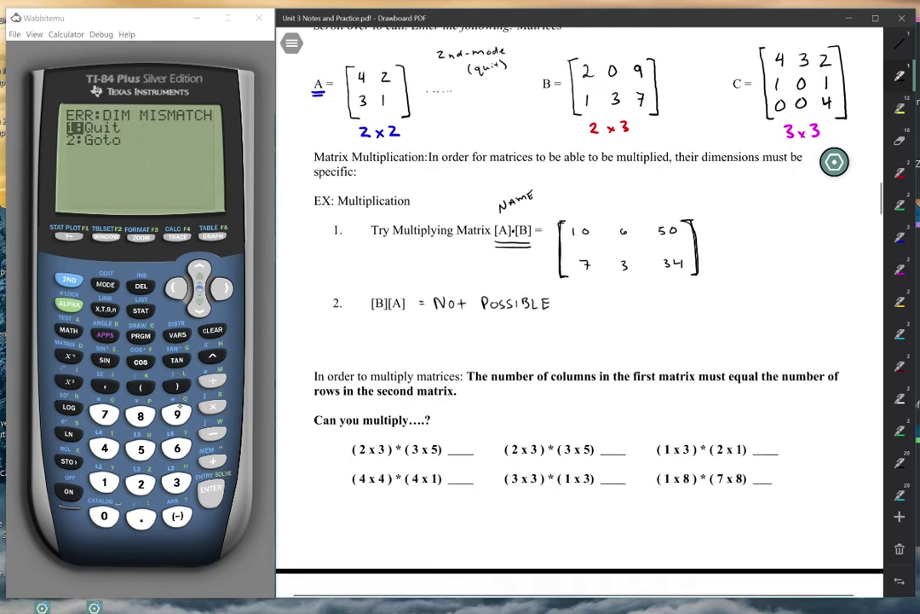